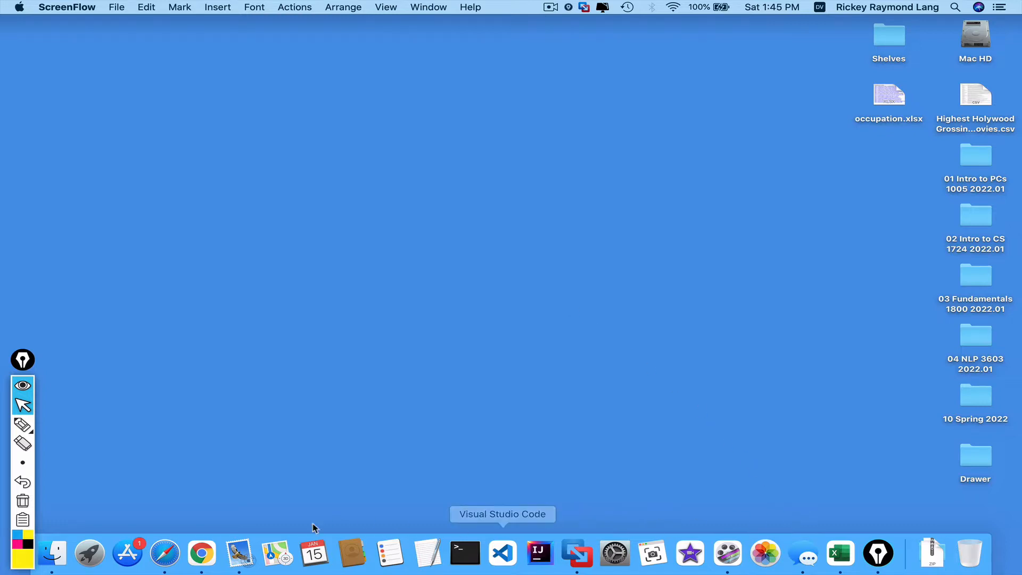
Switch to Google Chrome with the work profile and open the website bls.gov.
left_click(202, 554)
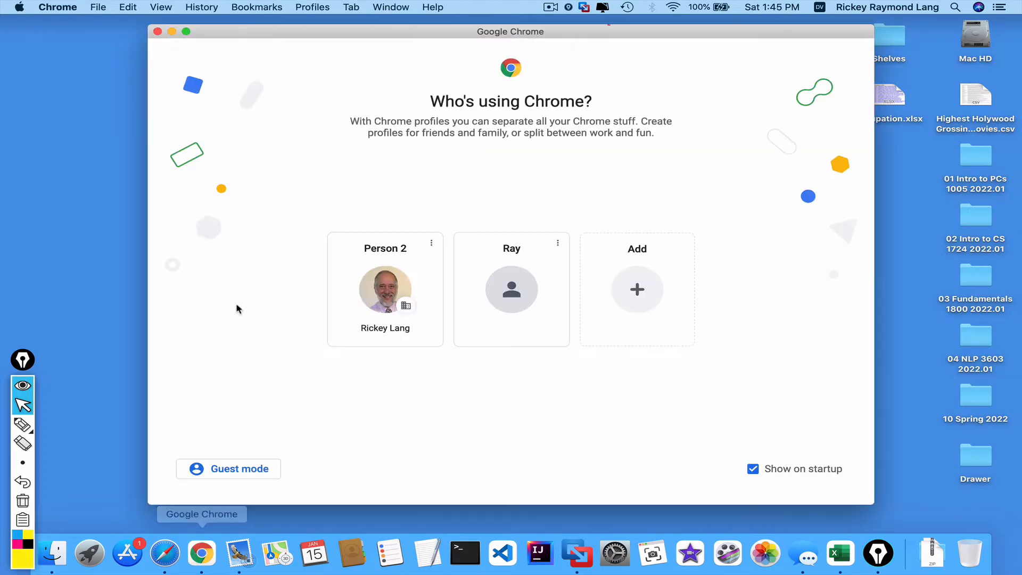
left_click(383, 285)
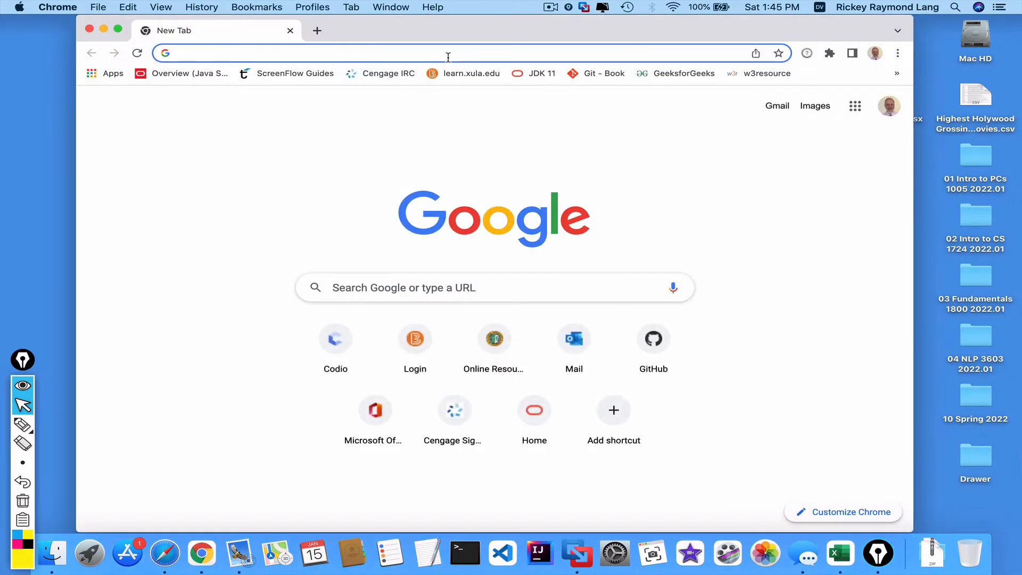
type("xl")
key("BackSpace")
key("BackSpace")
type("b")
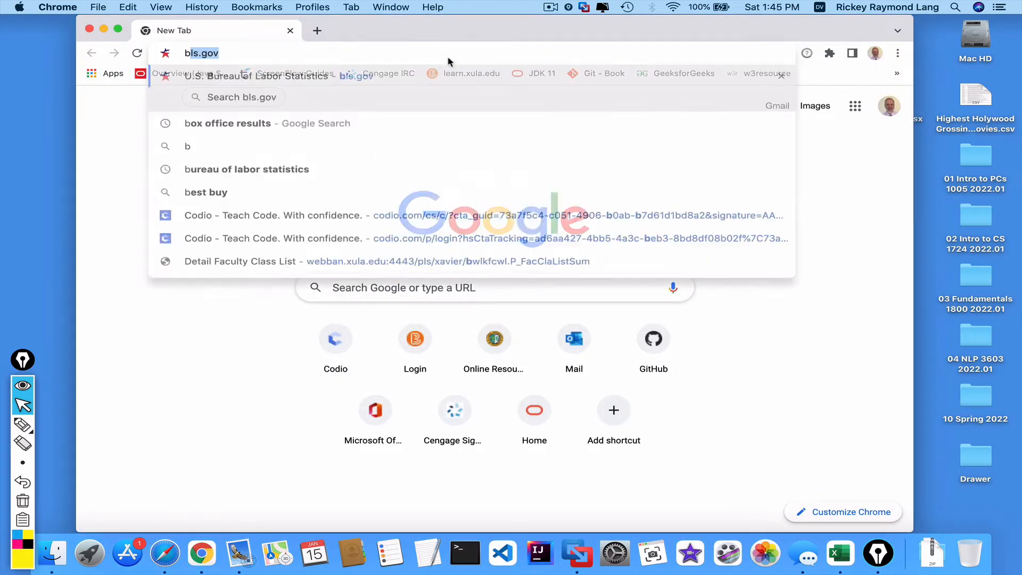
type("ls.gov/")
key("Return")
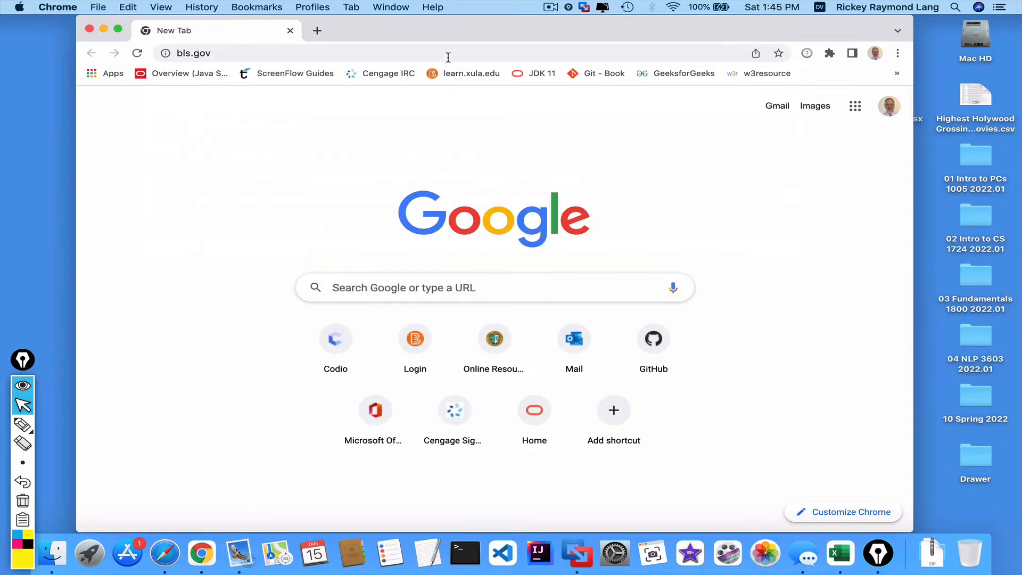
Go to kaggle.com and open its Datasets page.
left_click(331, 54)
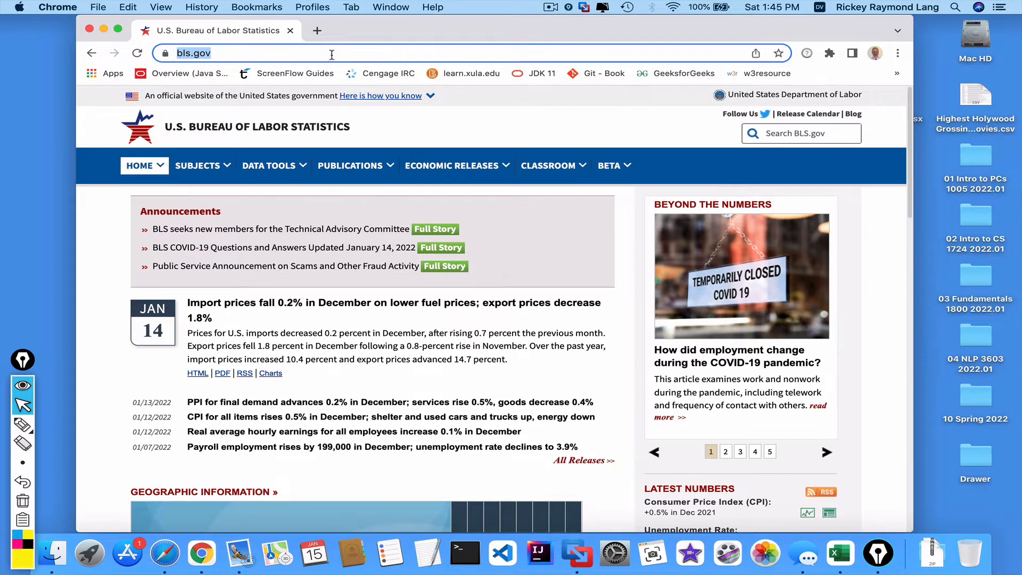
type("kaggle.com")
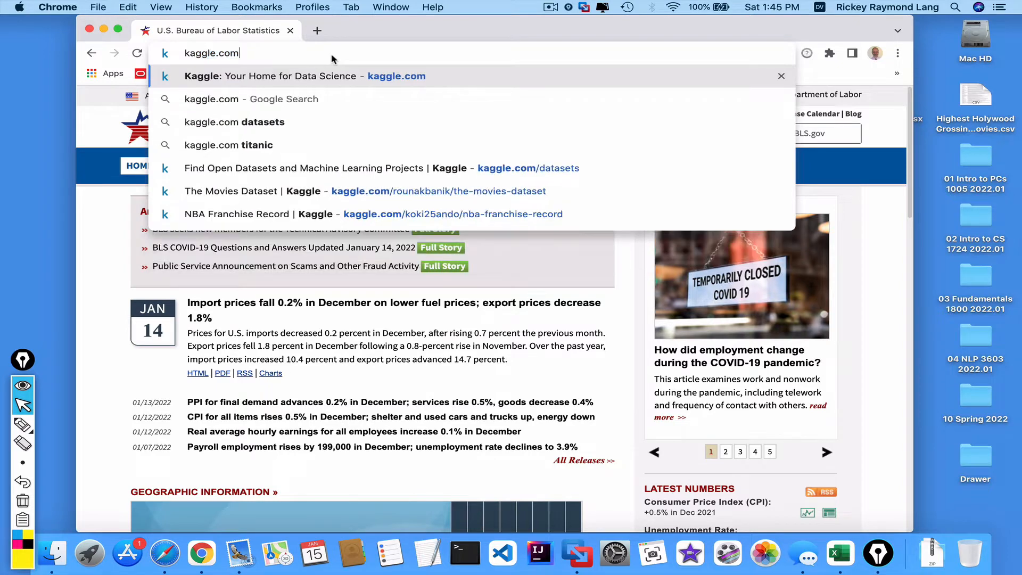
key("Return")
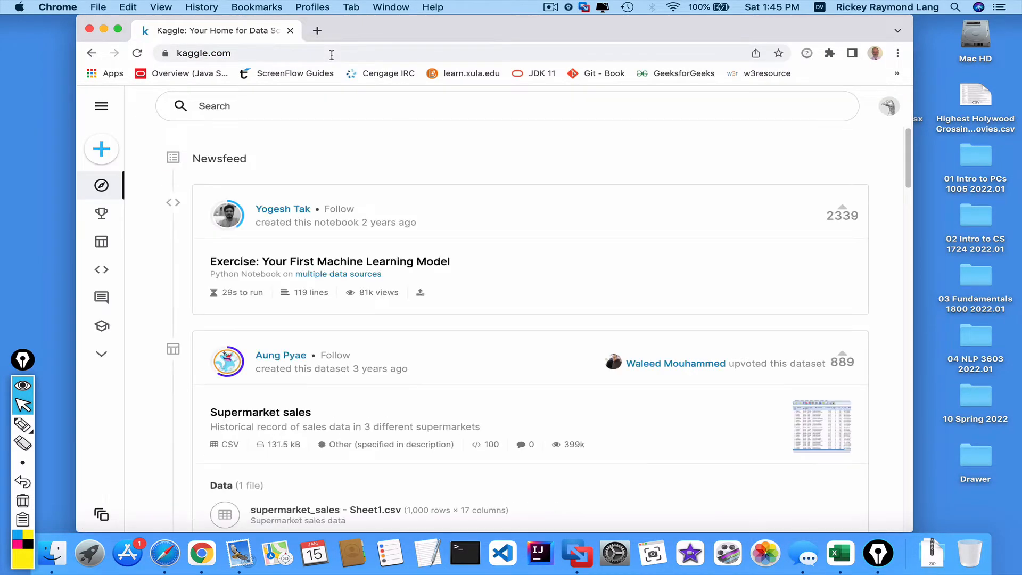
mouse_move(100, 247)
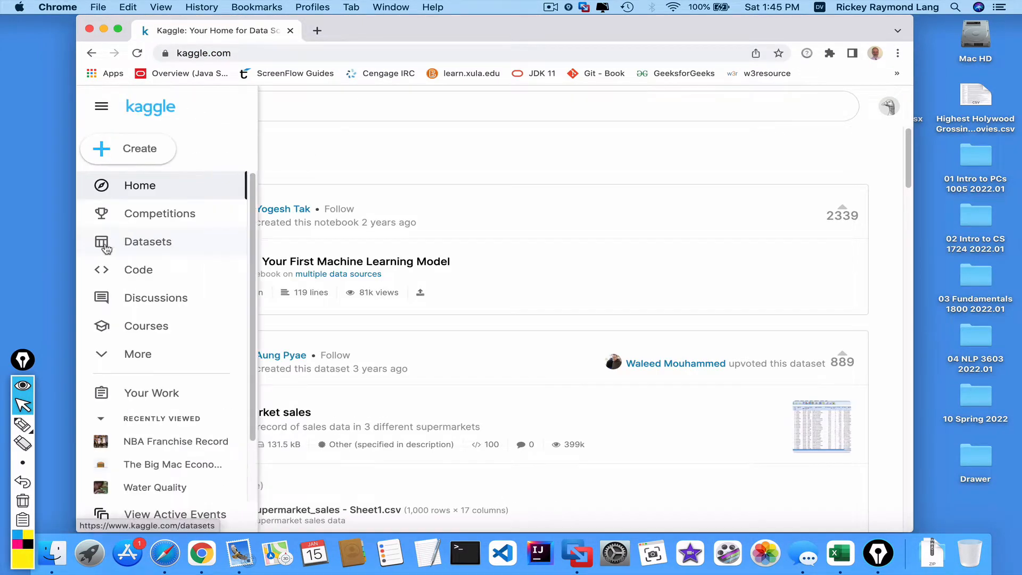
left_click(159, 239)
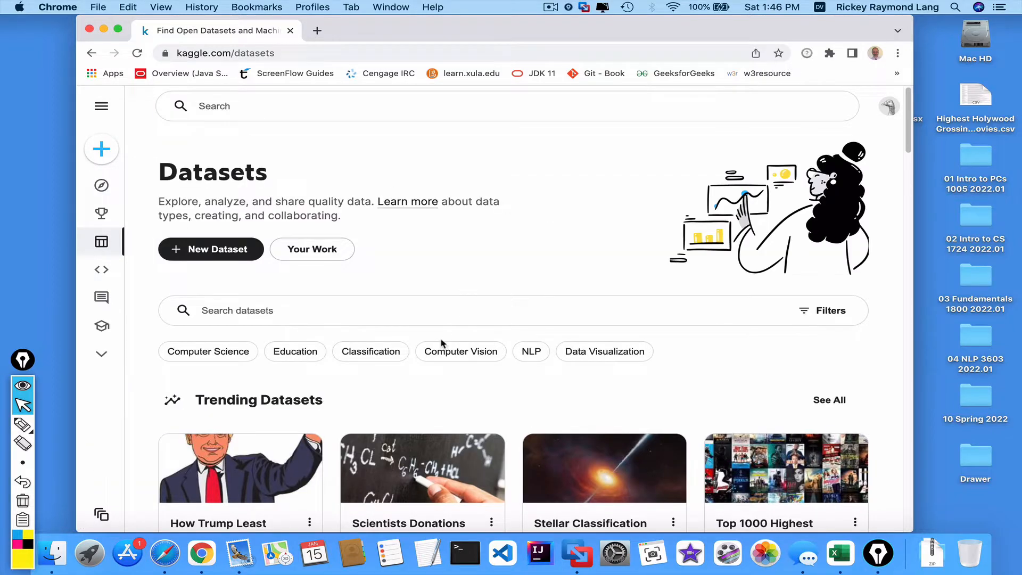
Search the datasets with the recent query "sports franchise revenue" and open the NBA Franchise Record dataset.
left_click(454, 312)
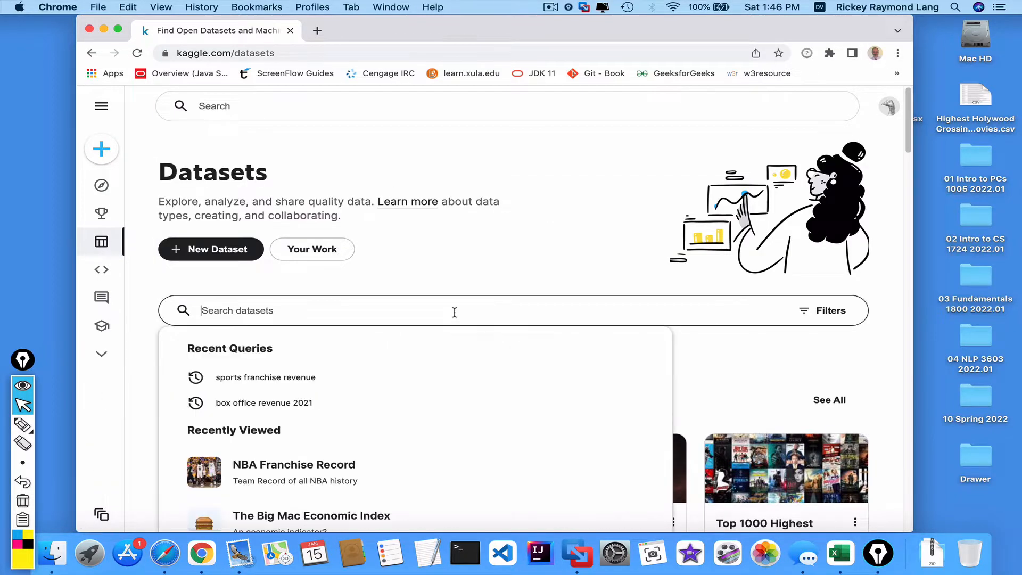
left_click(301, 379)
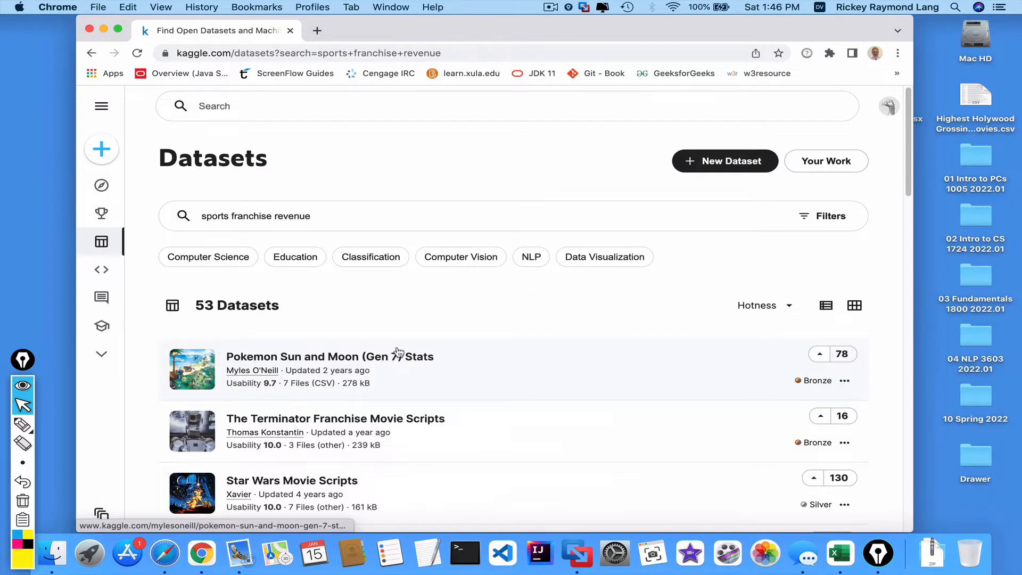
scroll(598, 369, "down", 6)
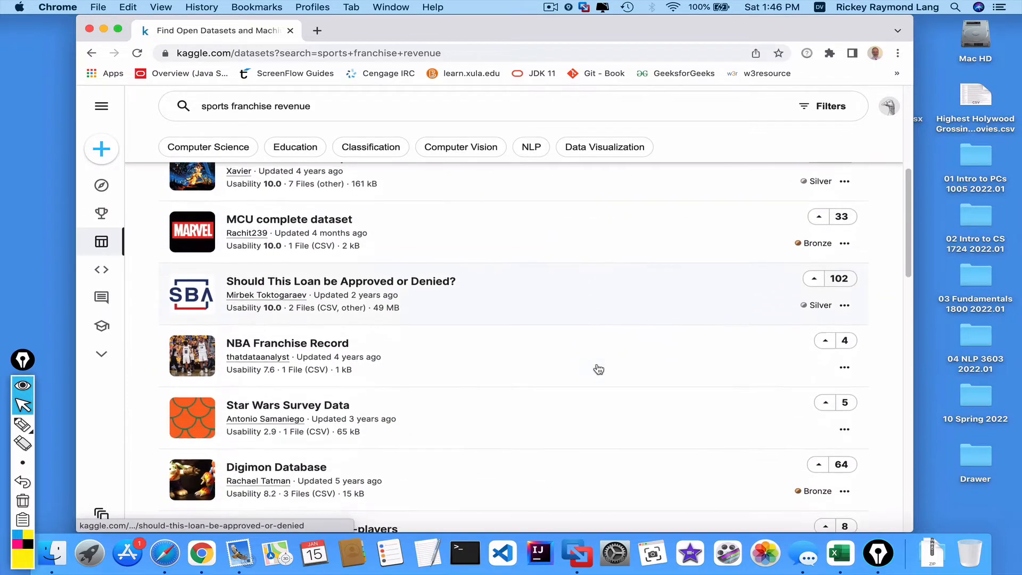
scroll(598, 369, "down", 1)
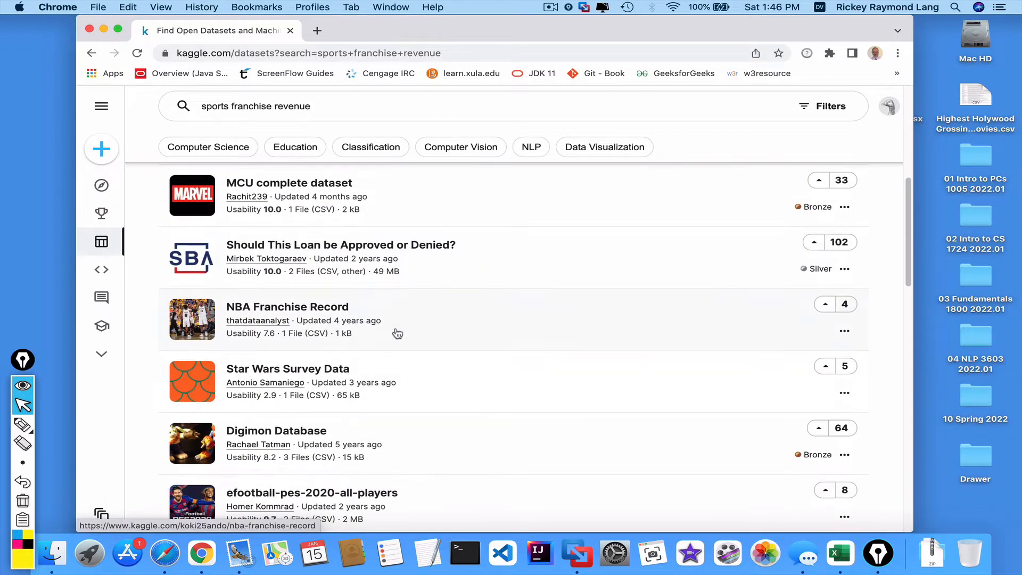
left_click(521, 330)
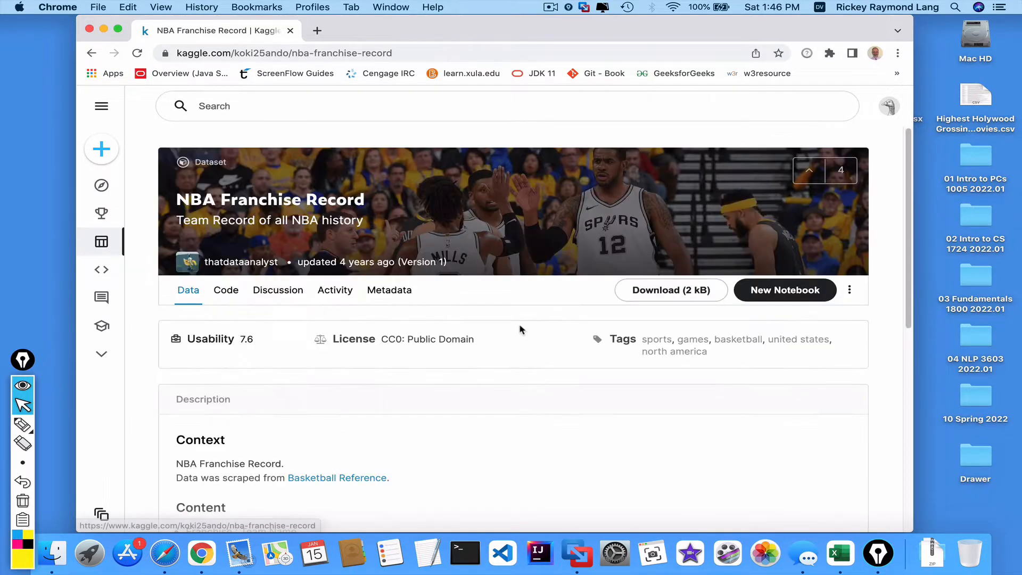
Download the NBA Franchise Record dataset and show the downloaded file in the Downloads folder in Finder.
left_click(662, 292)
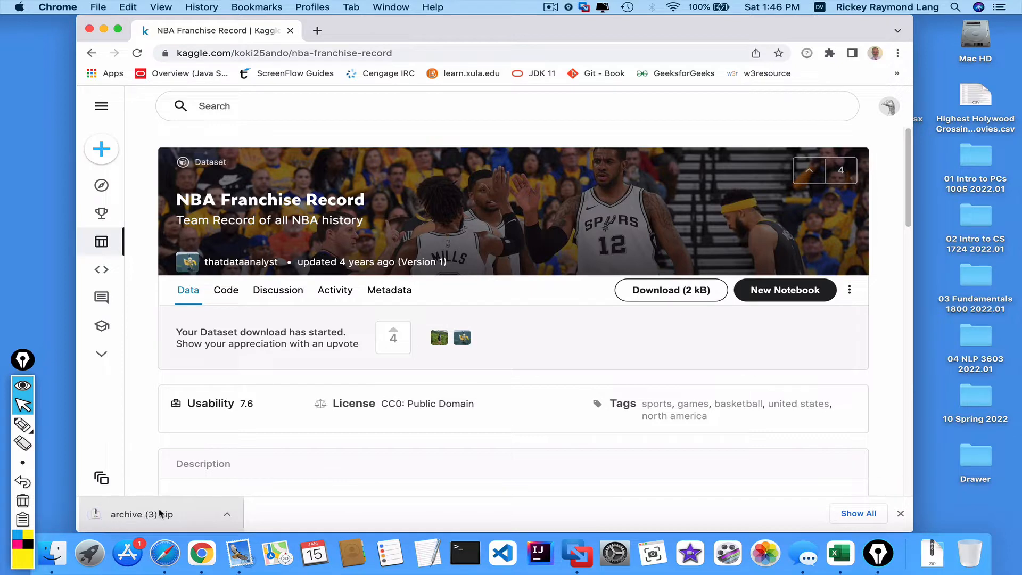
left_click(932, 553)
left_click(932, 507)
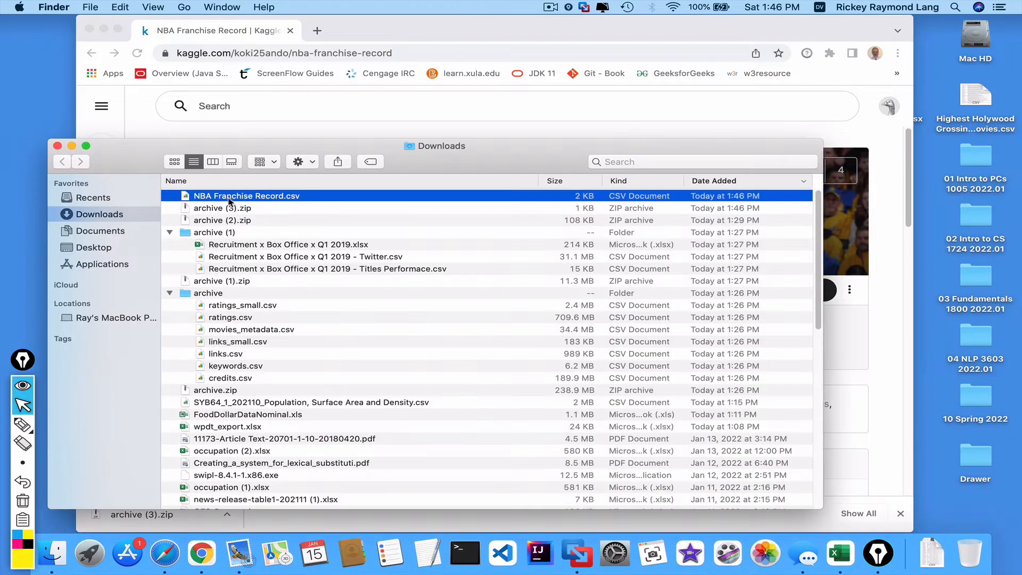
Open NBA Franchise Record.csv with Microsoft Excel and autofit the width of the Franchise column.
right_click(285, 200)
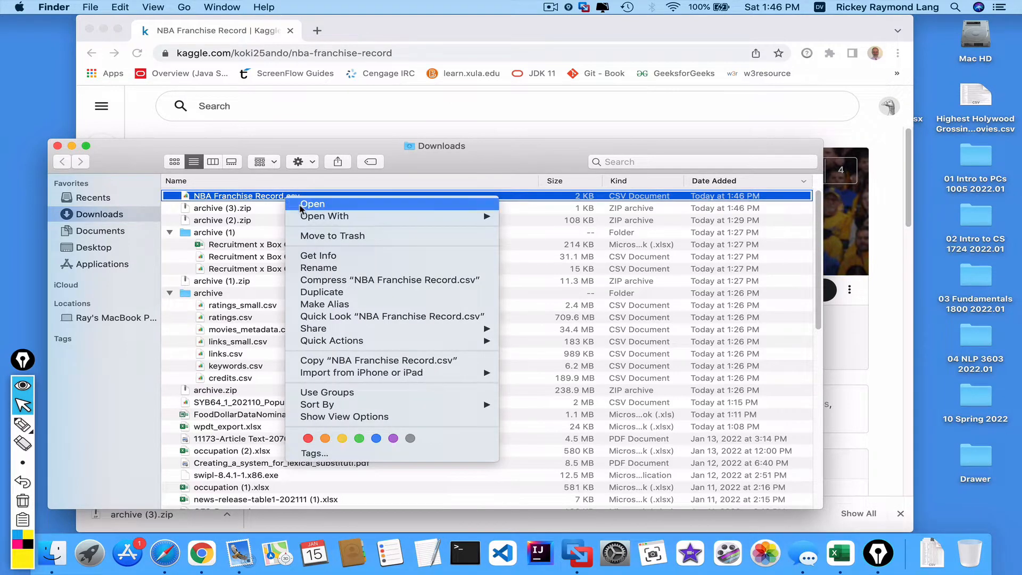
mouse_move(329, 220)
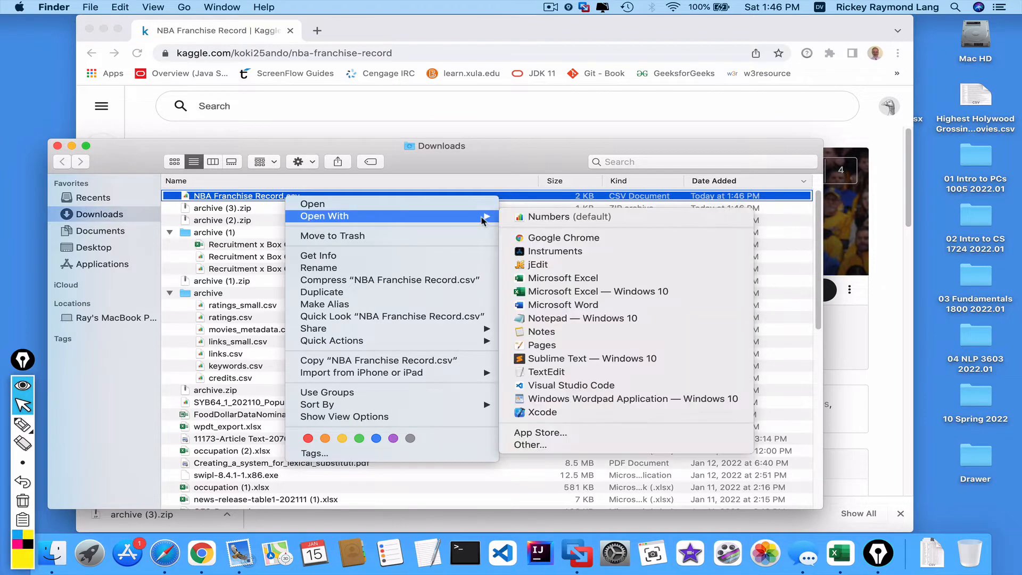
left_click(558, 277)
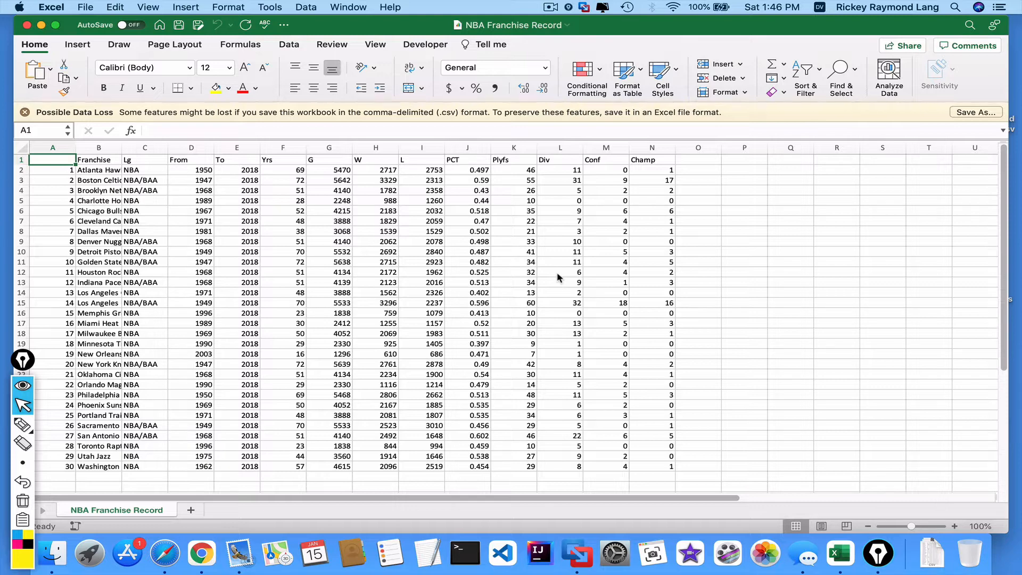
left_click_drag(121, 147, 120, 146)
double_click(121, 147)
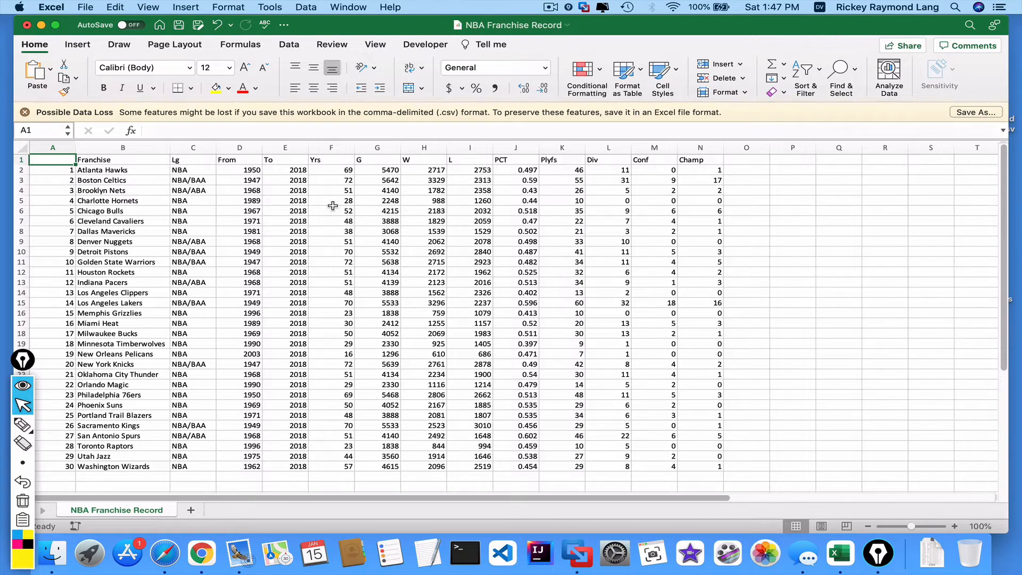
left_click_drag(340, 170, 336, 467)
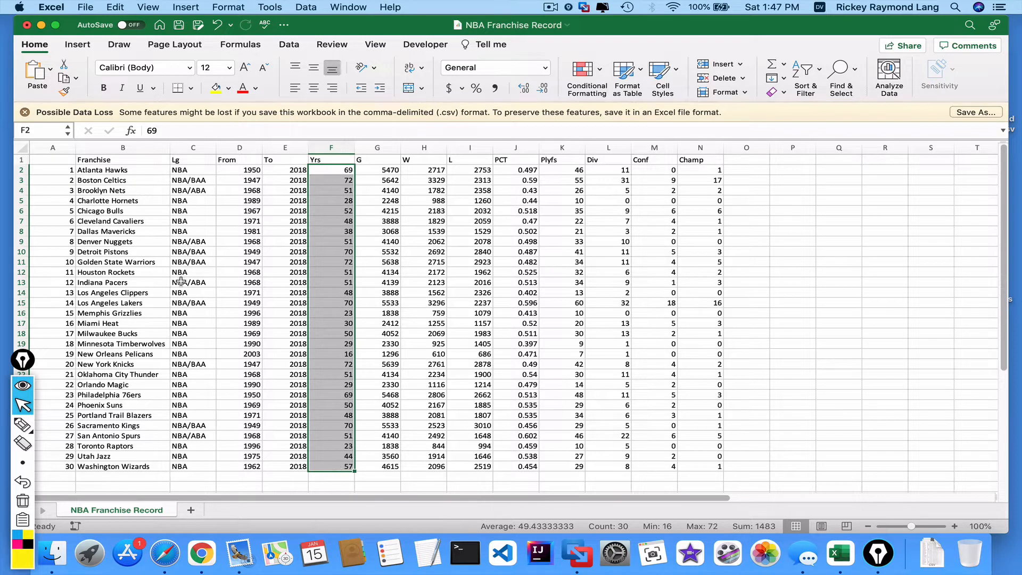
left_click_drag(122, 160, 125, 467)
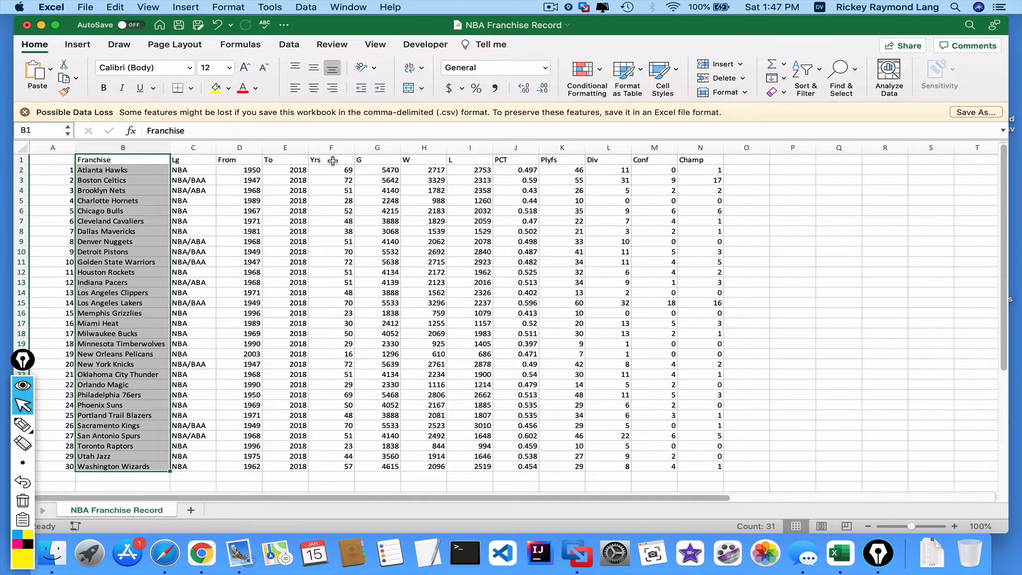
left_click_drag(333, 161, 325, 459)
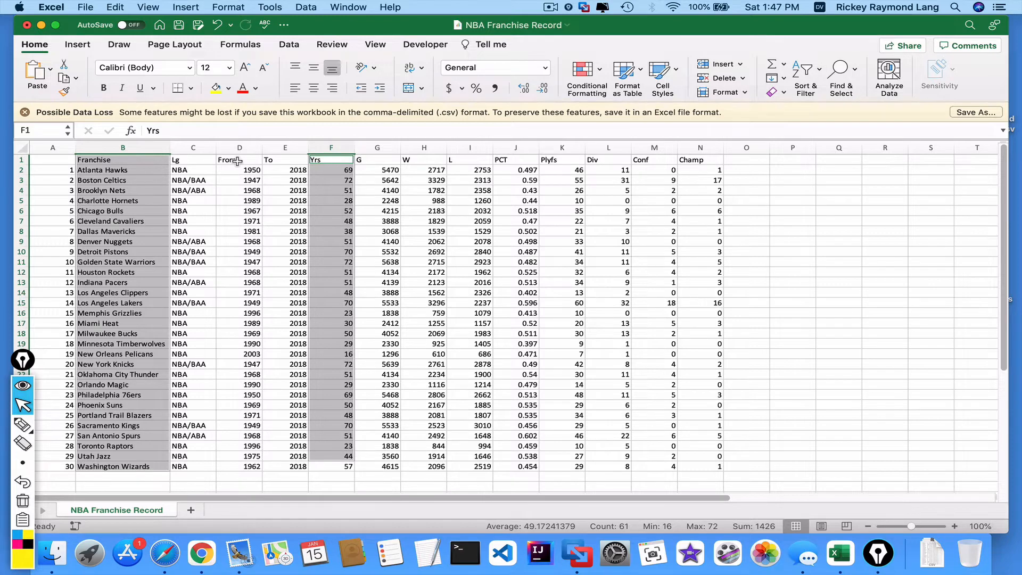
Insert a Clustered Bar chart from the recommended charts, using the Franchise and Yrs data in B1:B31 and F1:F31.
left_click_drag(133, 159, 128, 467)
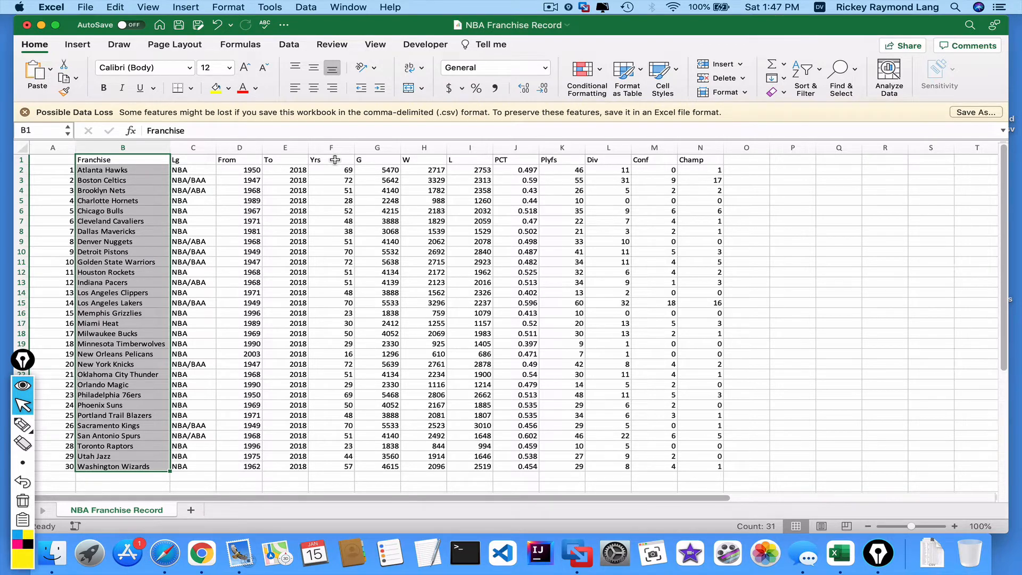
left_click_drag(335, 159, 335, 468, "super")
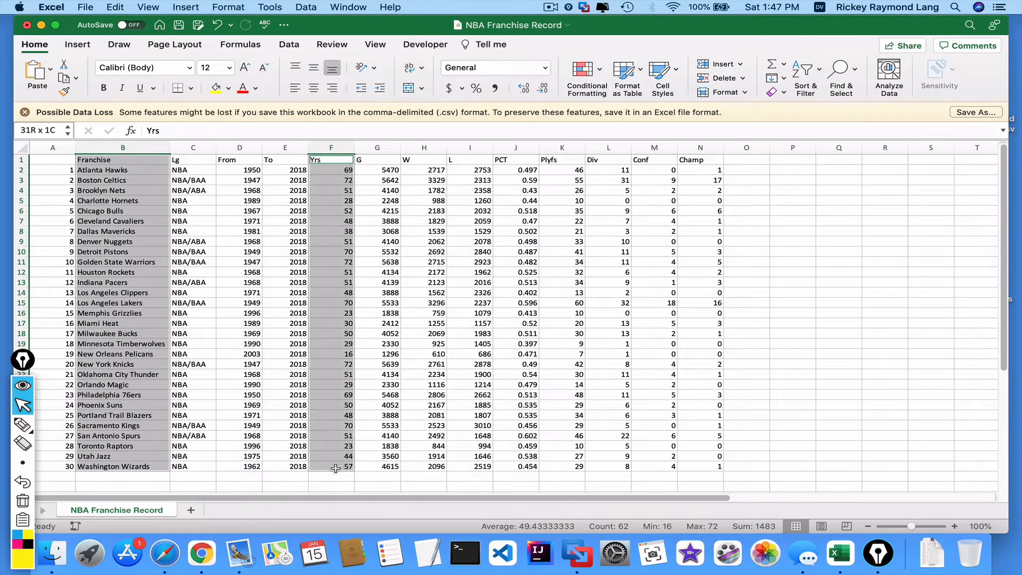
left_click_drag(336, 468, 335, 468, "super")
left_click(80, 45)
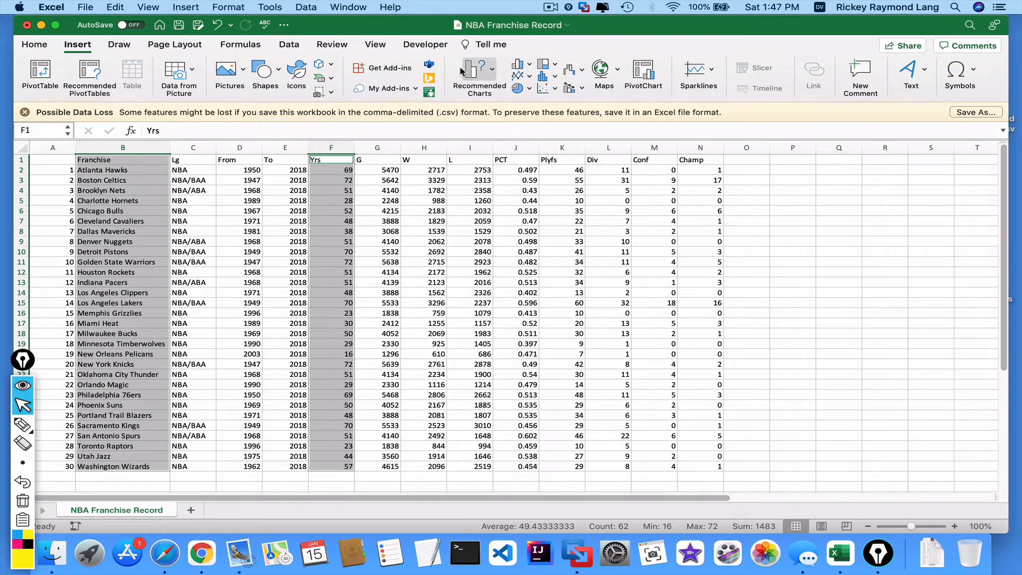
left_click(475, 72)
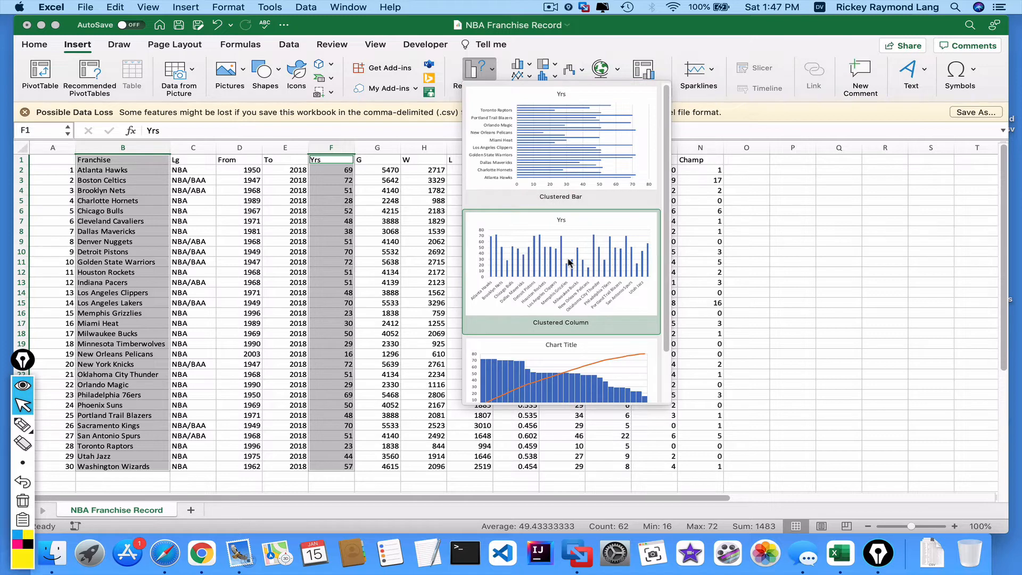
scroll(584, 371, "down", 2)
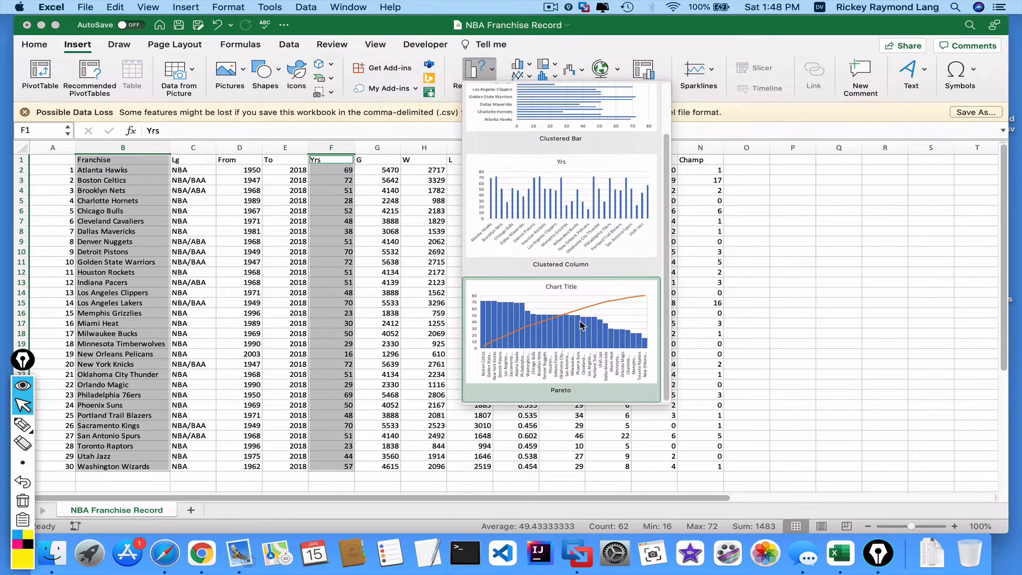
scroll(583, 326, "up", 2)
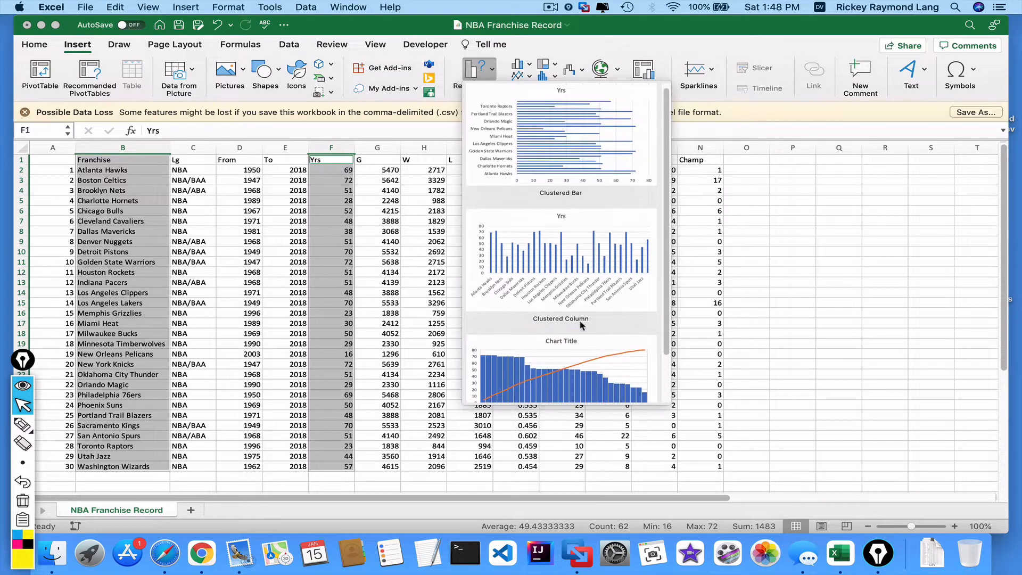
left_click(570, 139)
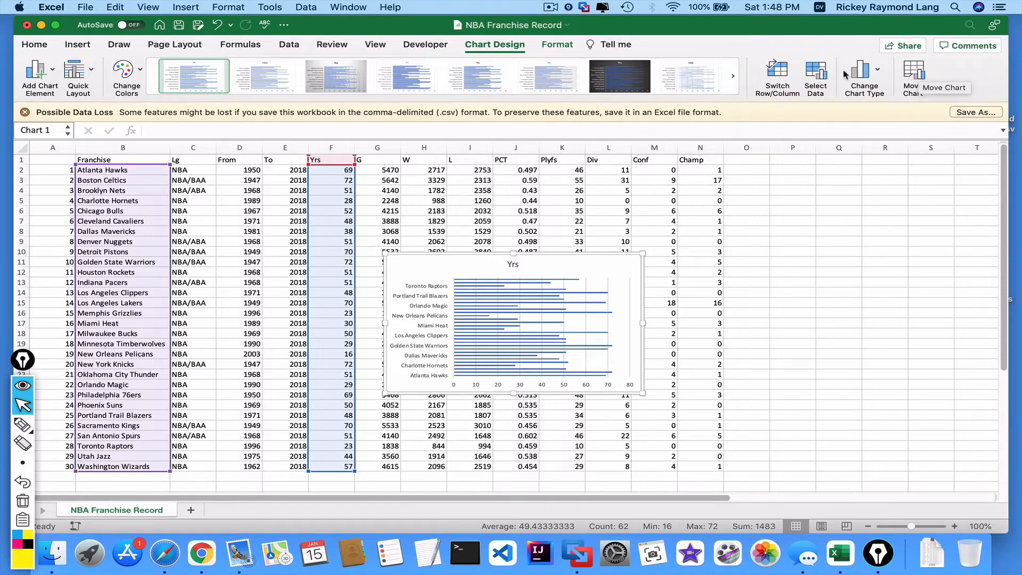
Move the bar chart to a new sheet named "Age of Franchise Chart".
left_click(920, 78)
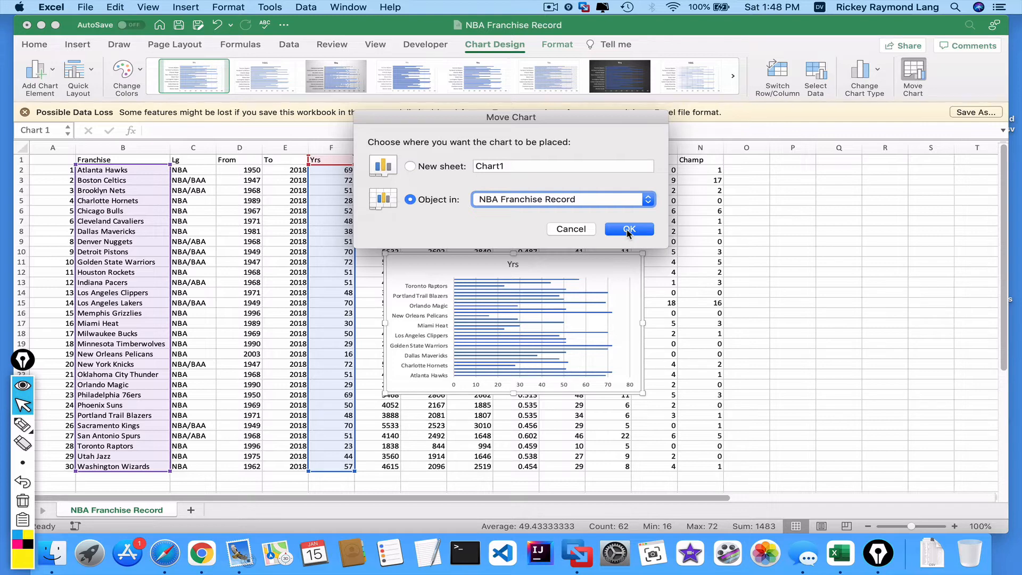
left_click(536, 165)
key("super+a")
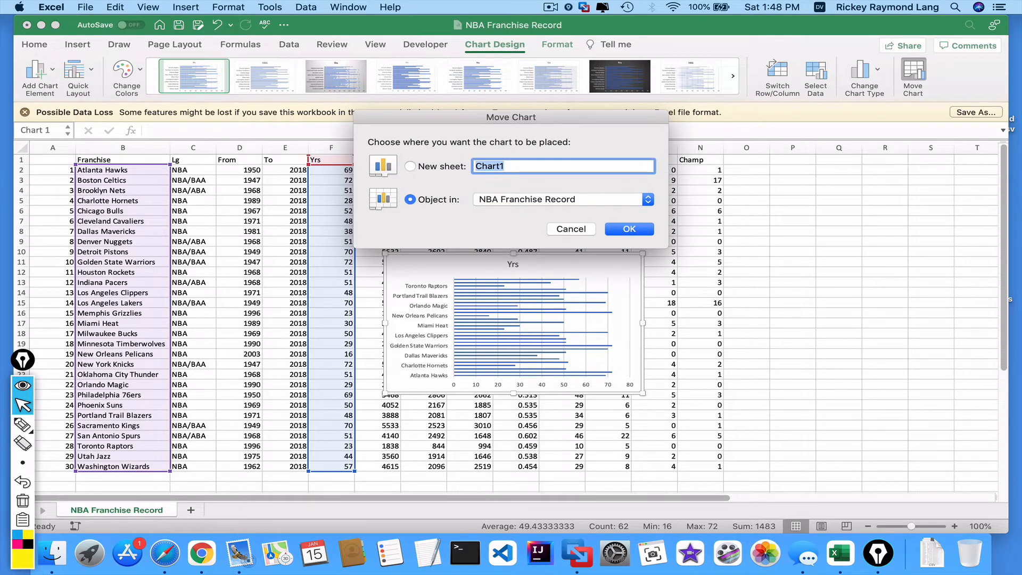
type("Age of Franchise Ch")
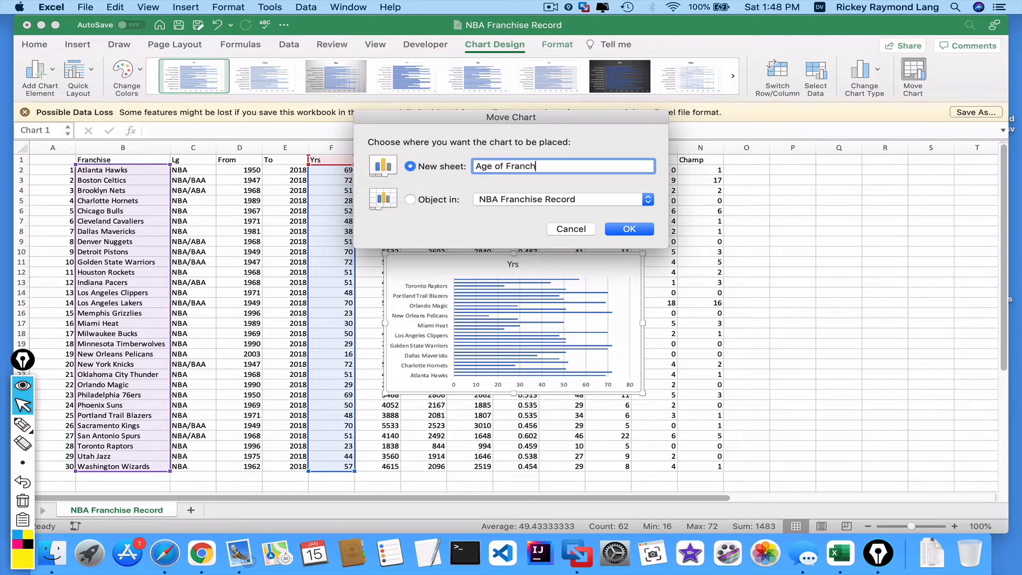
type("art")
left_click(618, 232)
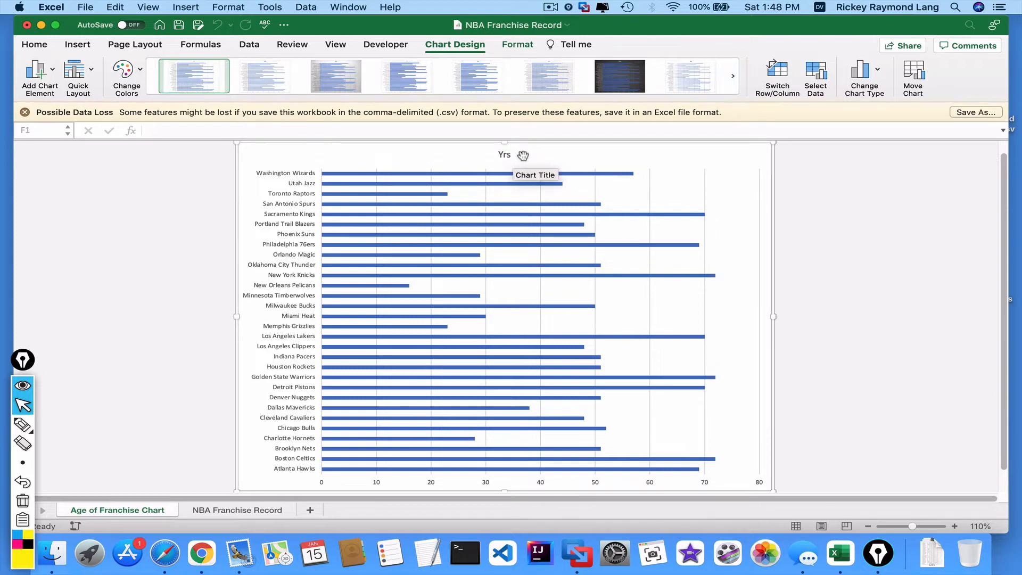
Change the title of the franchise bar chart to "Age of Team in Years".
left_click(505, 154)
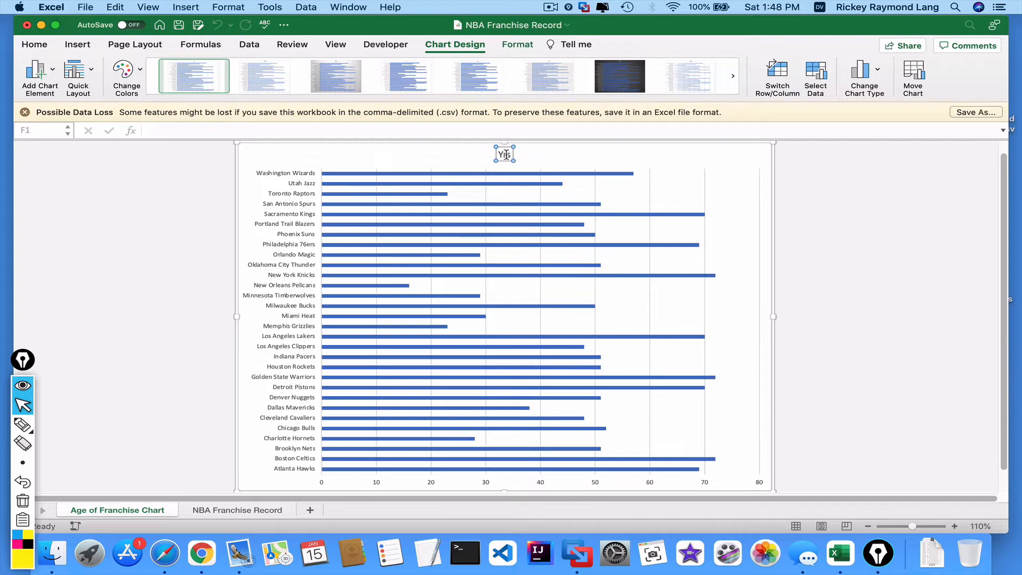
double_click(504, 154)
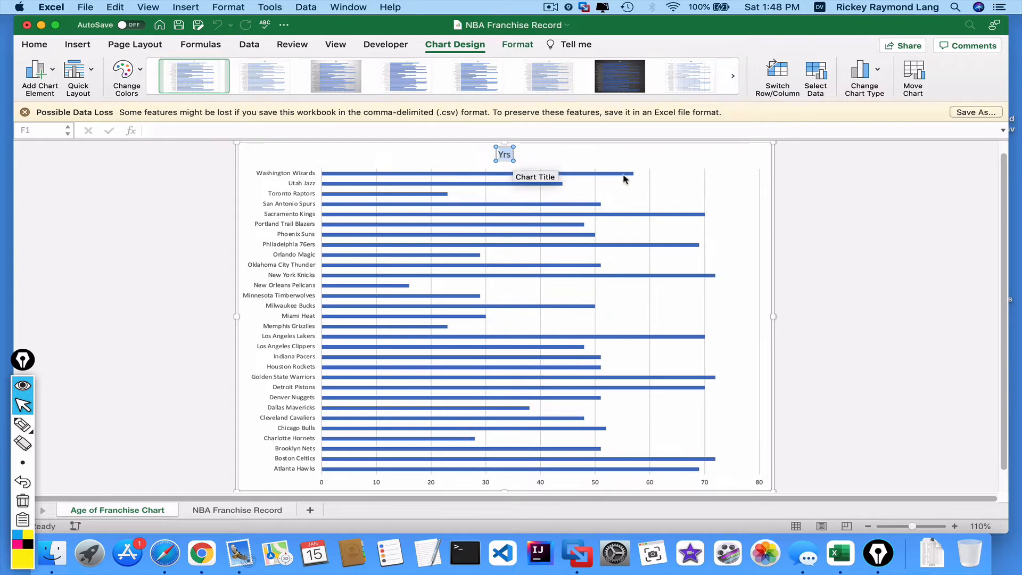
type("Age of Team in Years")
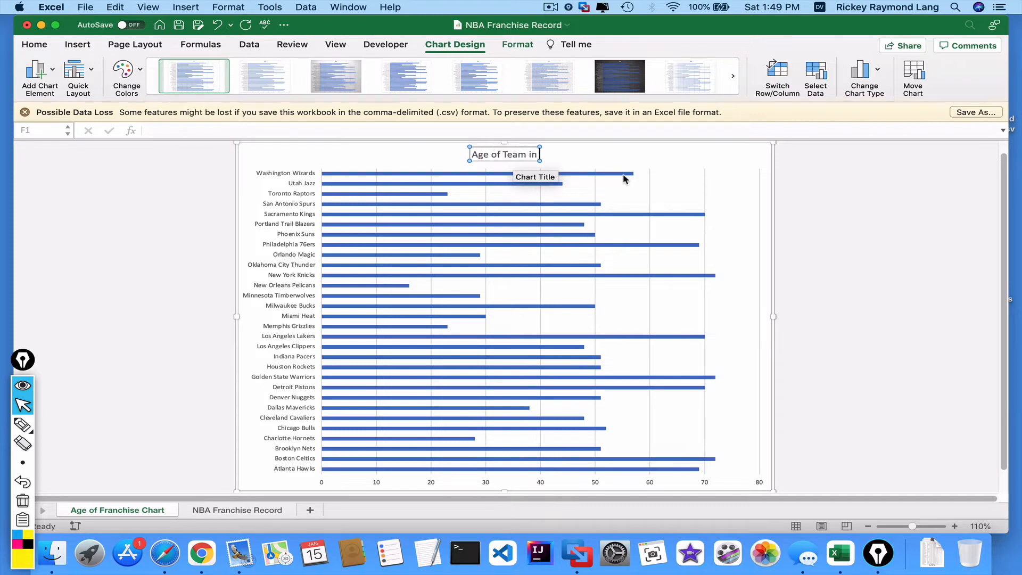
left_click(750, 160)
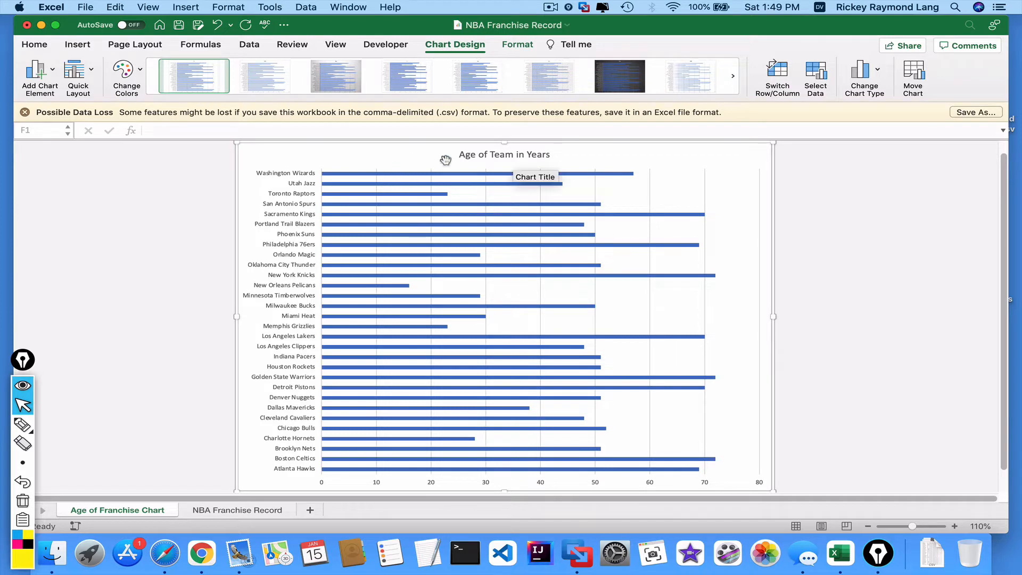
Add data labels to the chart's bars in the Outside End position.
left_click(54, 71)
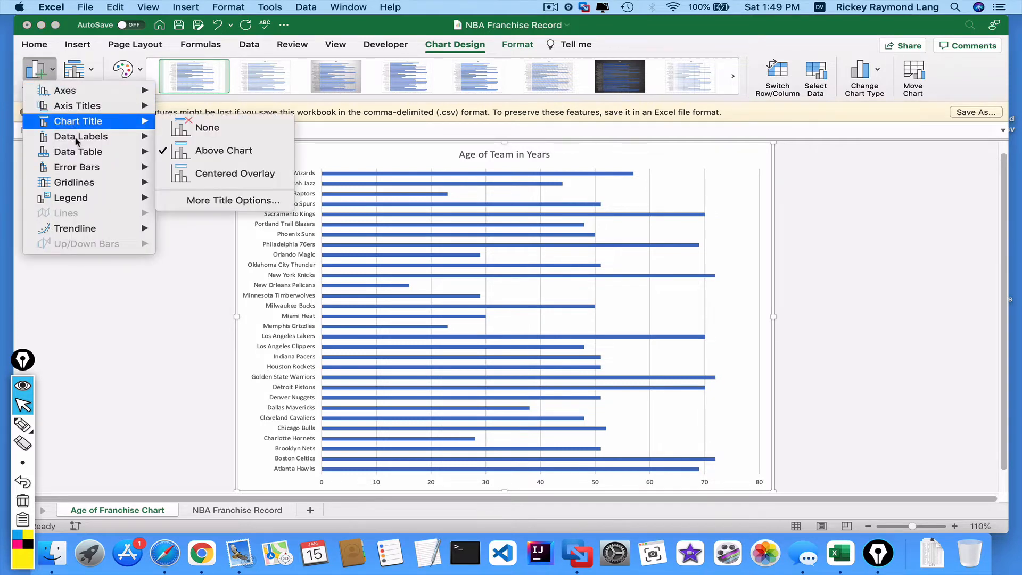
mouse_move(77, 140)
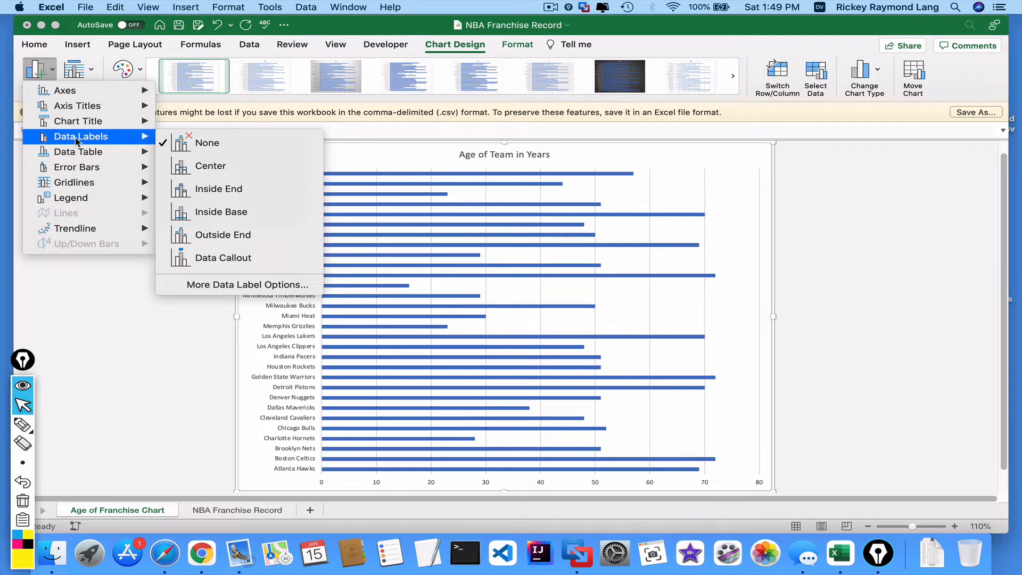
left_click(239, 237)
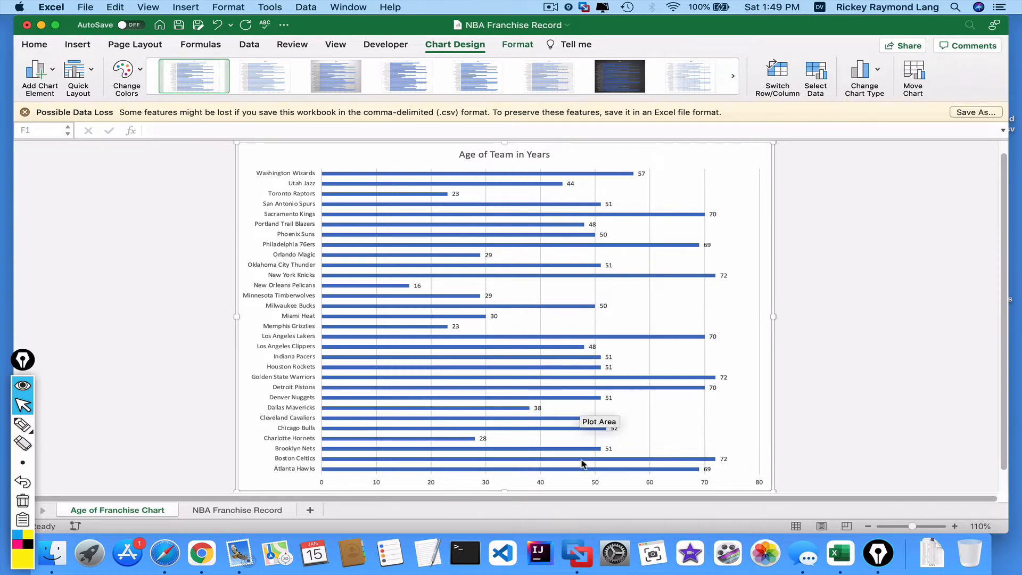
mouse_move(700, 390)
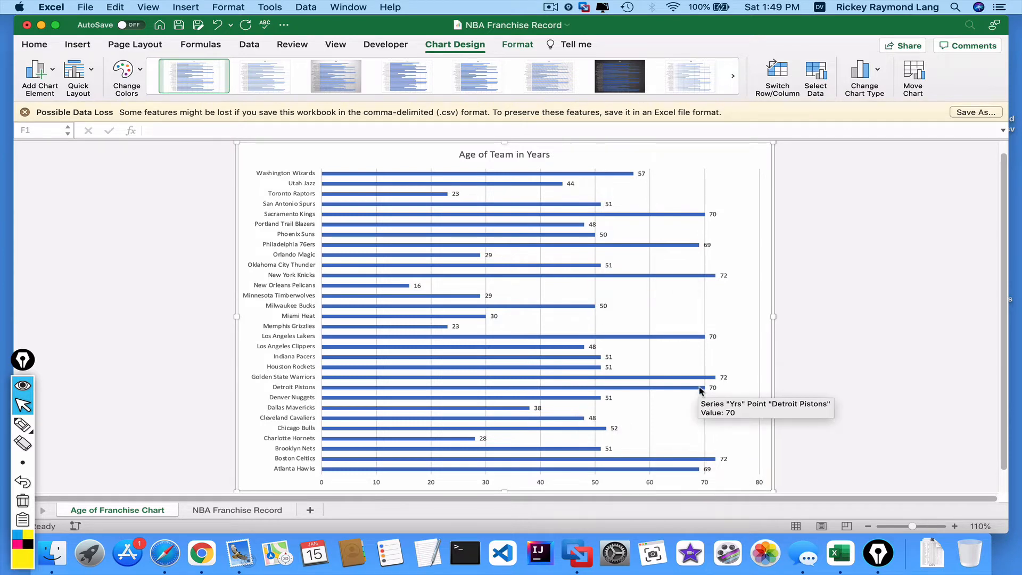
Try several chart styles and apply the one with the grey gradient background, uppercase team names and white values inside the bar ends.
left_click(403, 88)
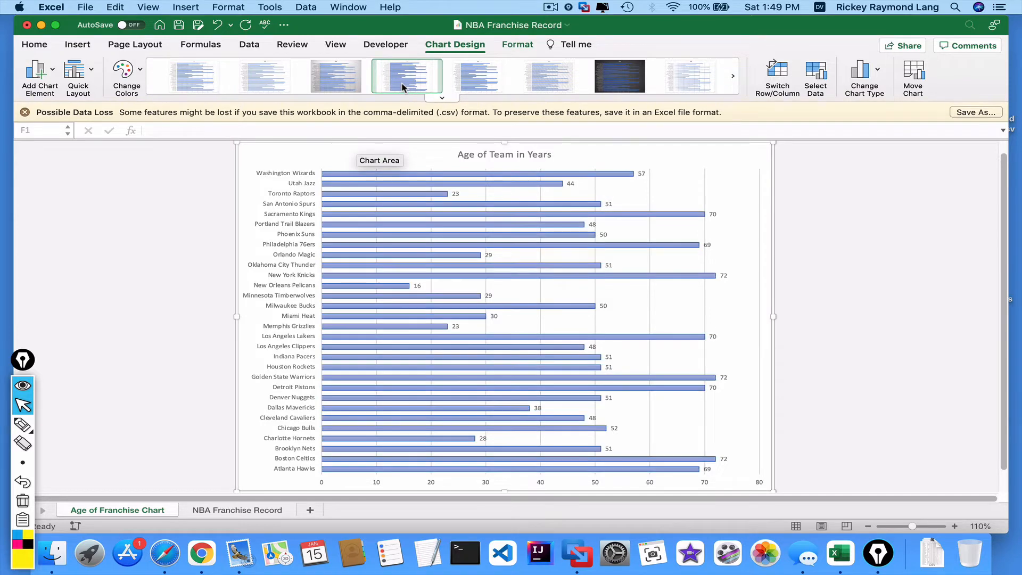
left_click(471, 85)
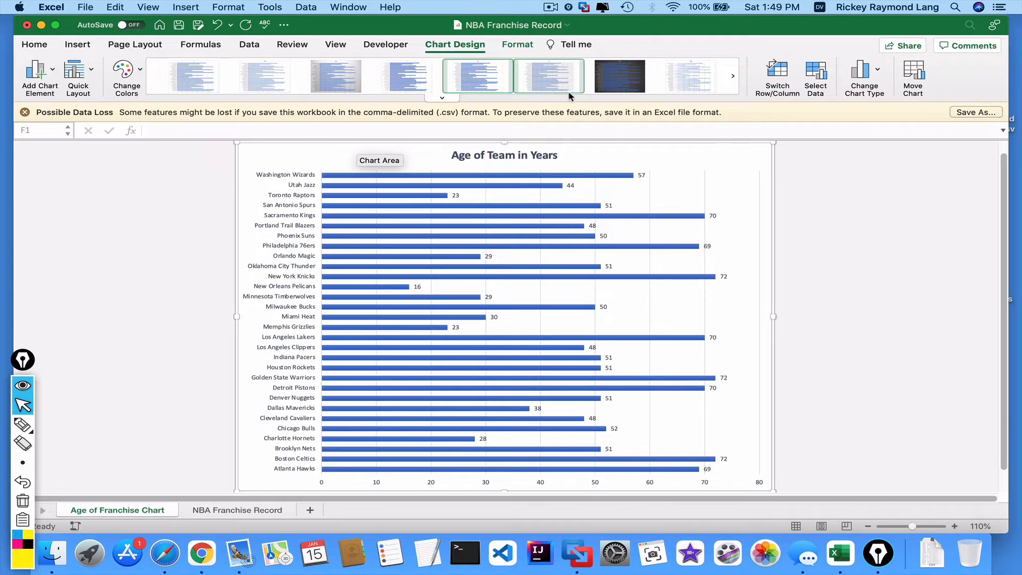
left_click(612, 73)
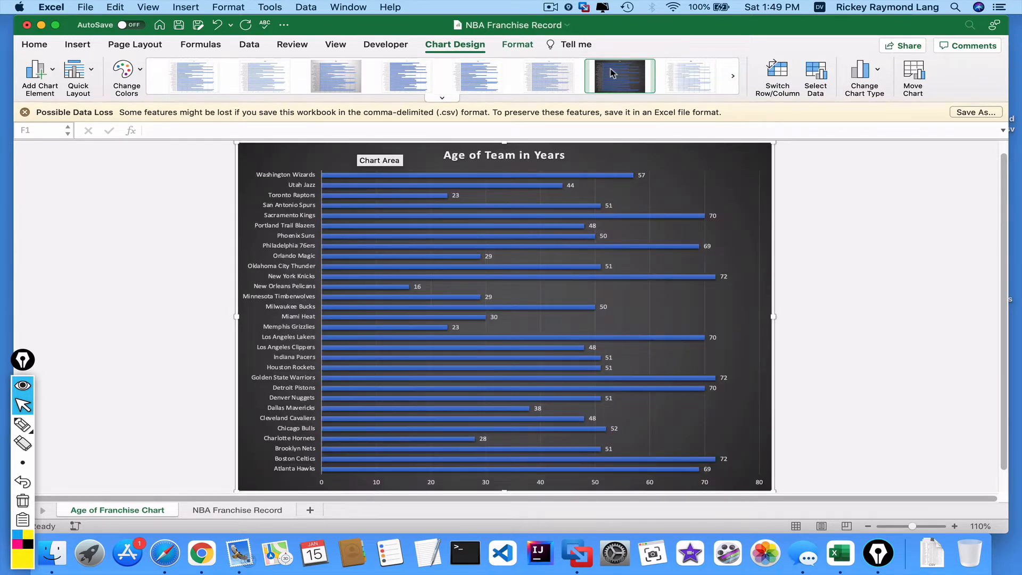
left_click(490, 74)
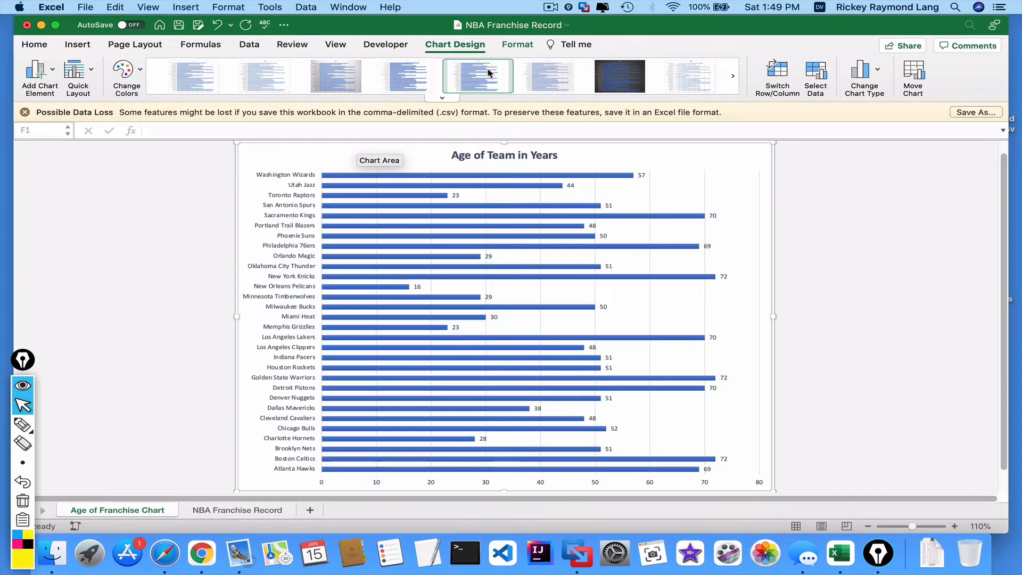
left_click(344, 85)
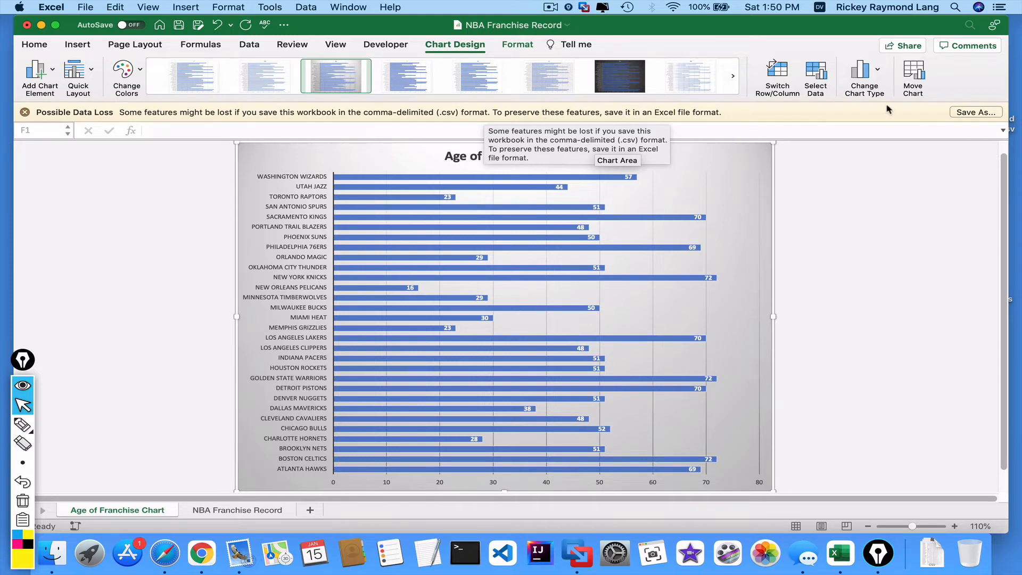
Save the workbook to the Desktop as an Excel Workbook (.xlsx), named "NBA Franchise Record -- " followed by the author's full name.
left_click(966, 112)
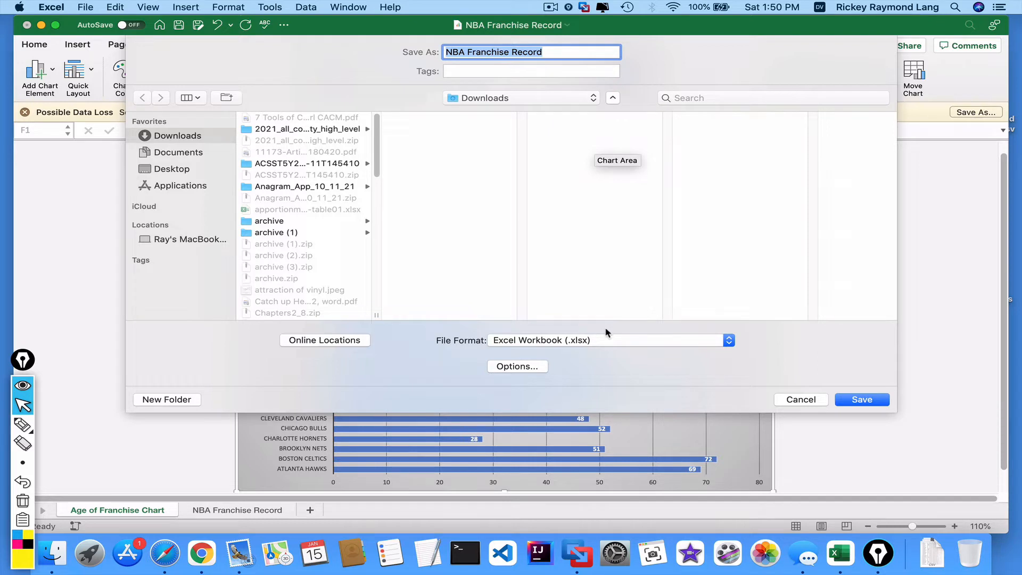
key("Right")
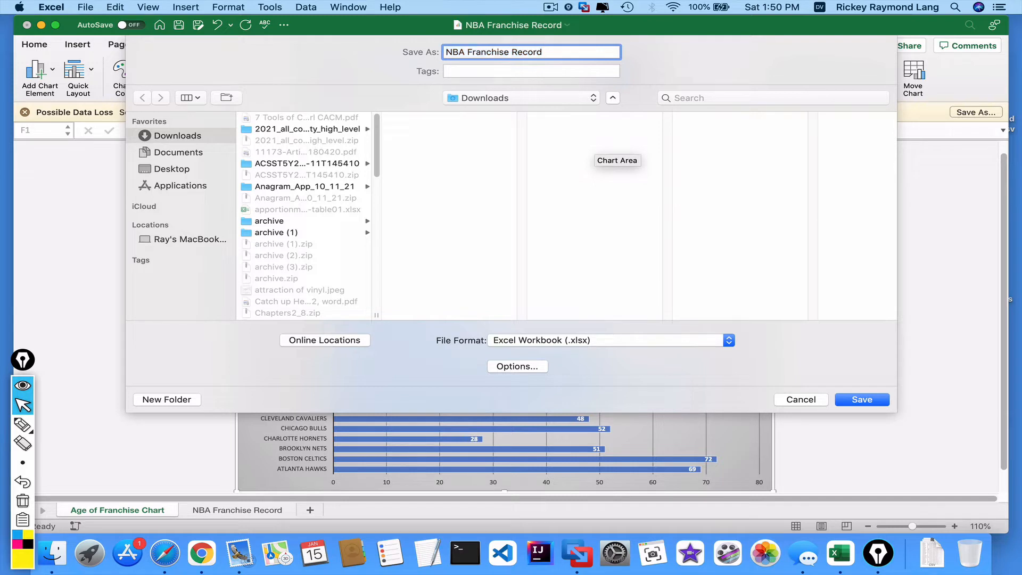
type("-- Ray anr")
key("BackSpace")
key("BackSpace")
key("BackSpace")
type("Lang")
left_click(547, 99)
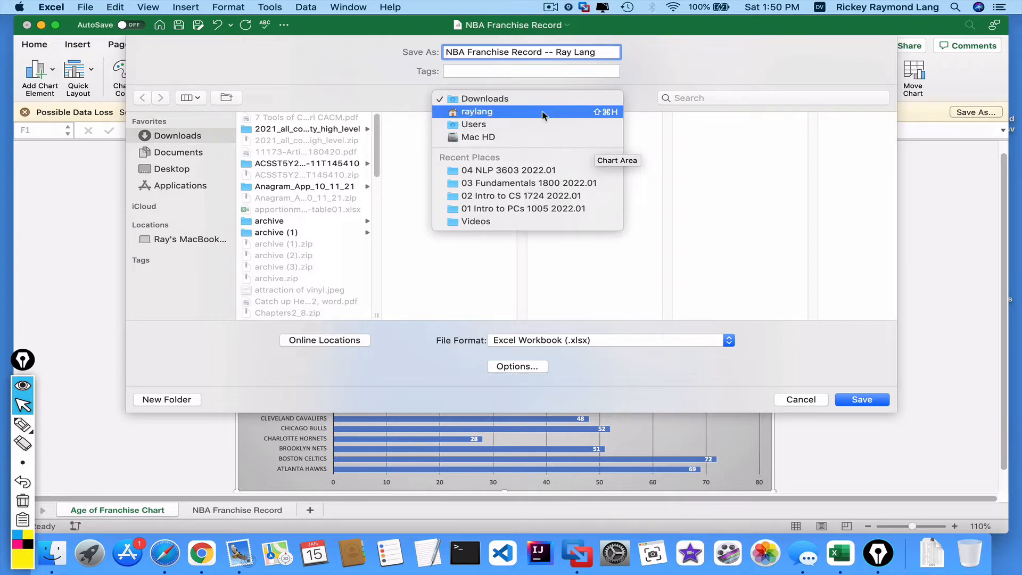
left_click(179, 171)
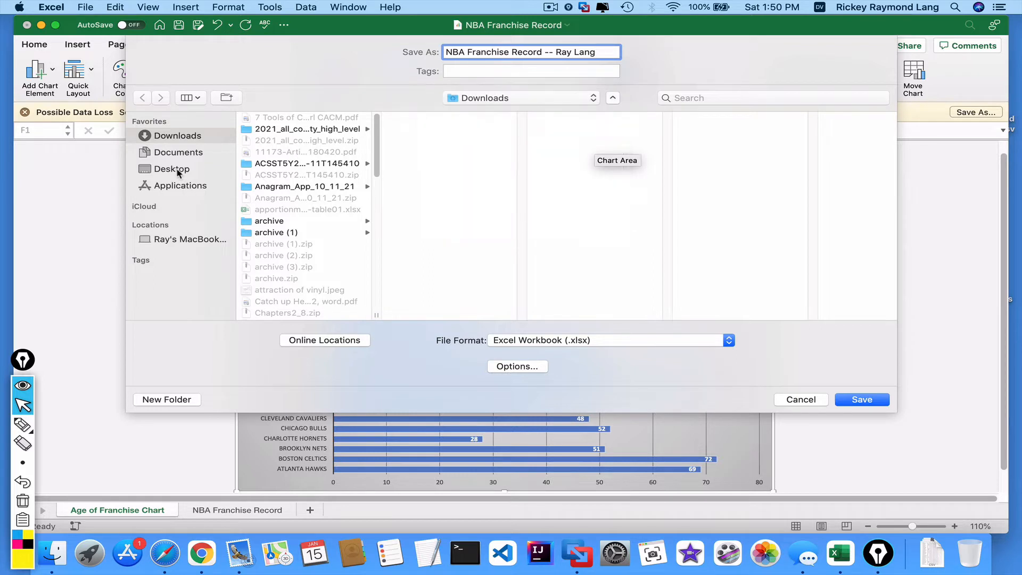
left_click(179, 171)
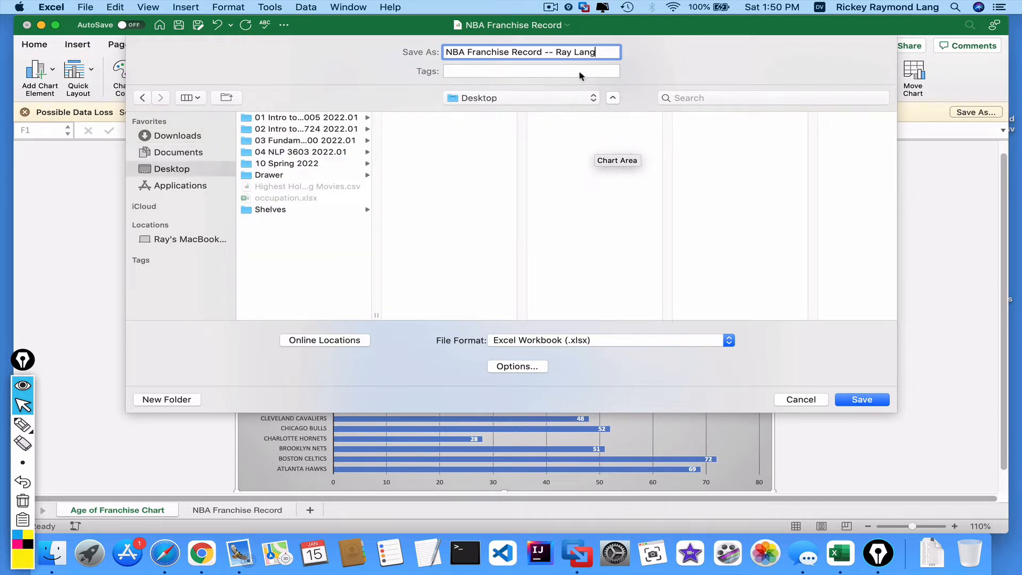
left_click(858, 400)
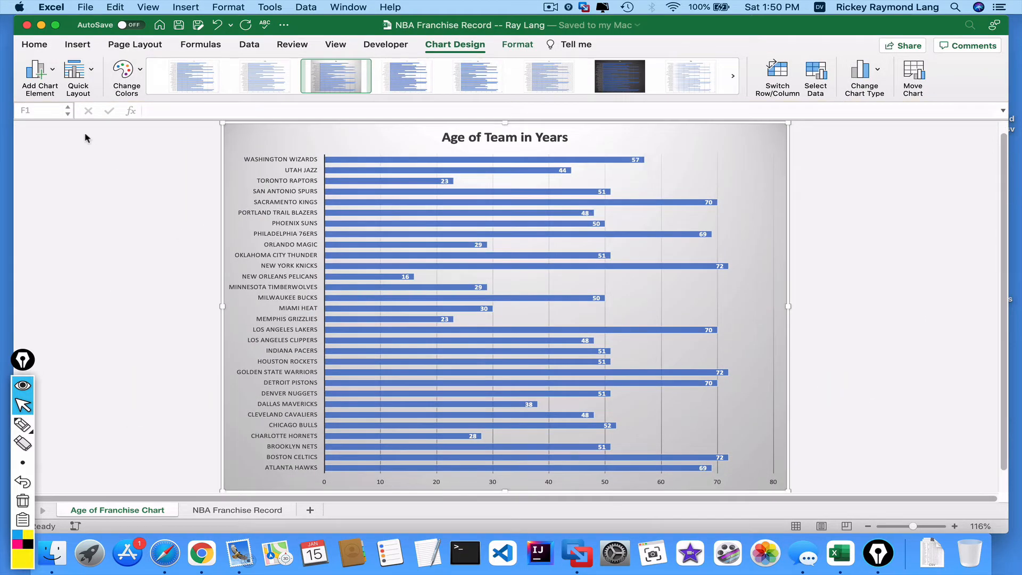
Check the Author name in the Summary of the workbook's properties and accept the dialog.
left_click(85, 7)
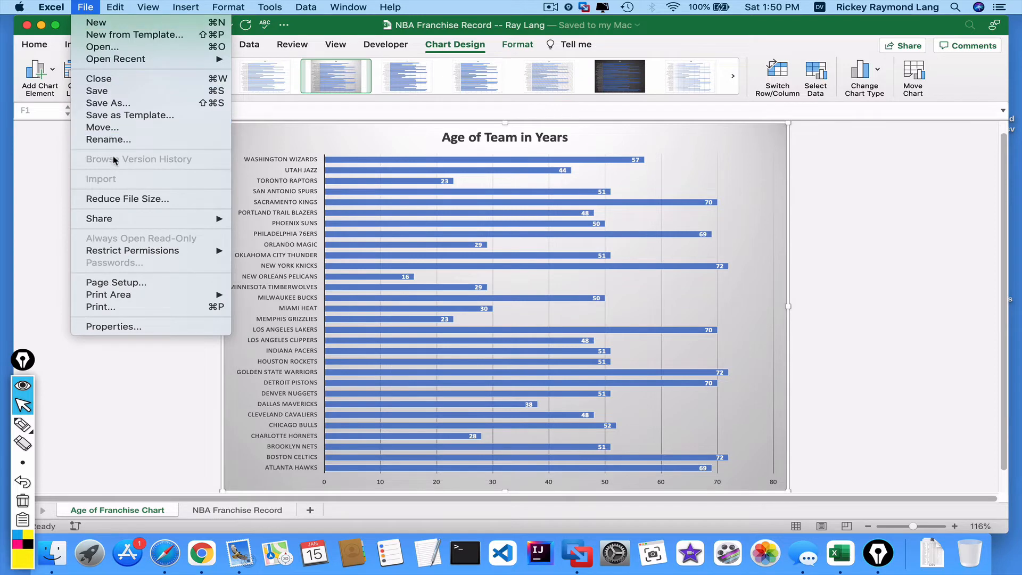
left_click(115, 328)
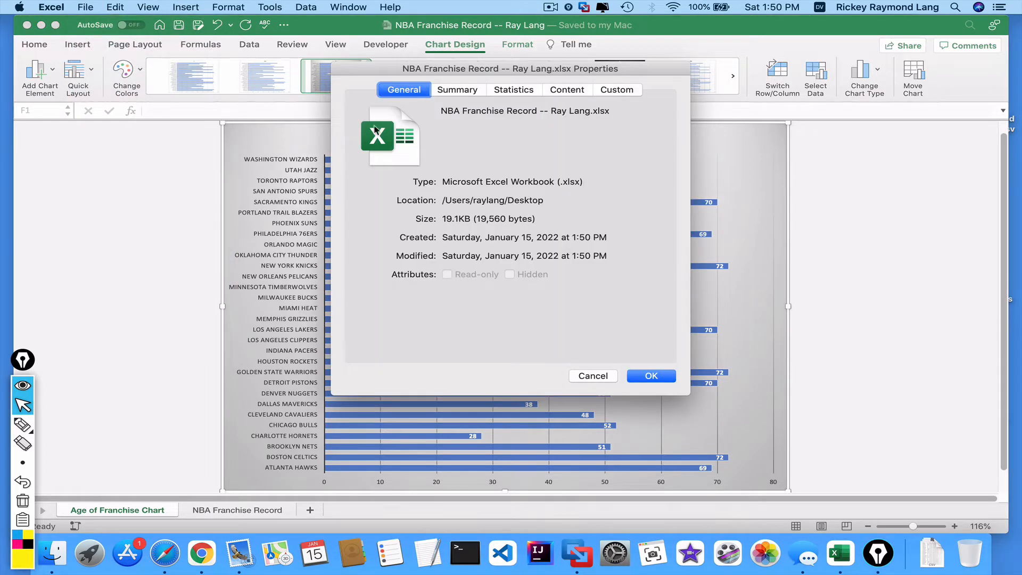
left_click(459, 90)
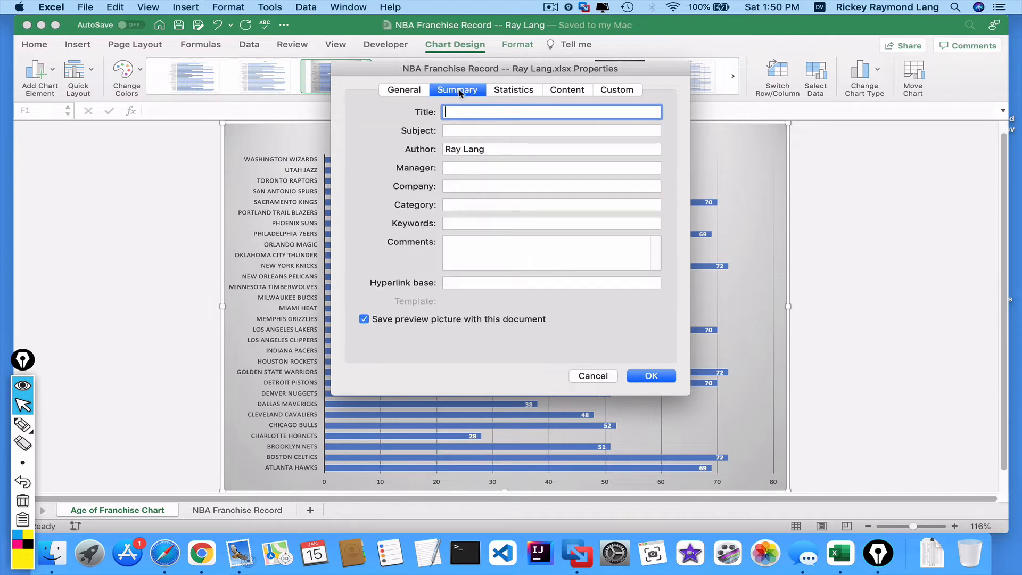
triple_click(510, 150)
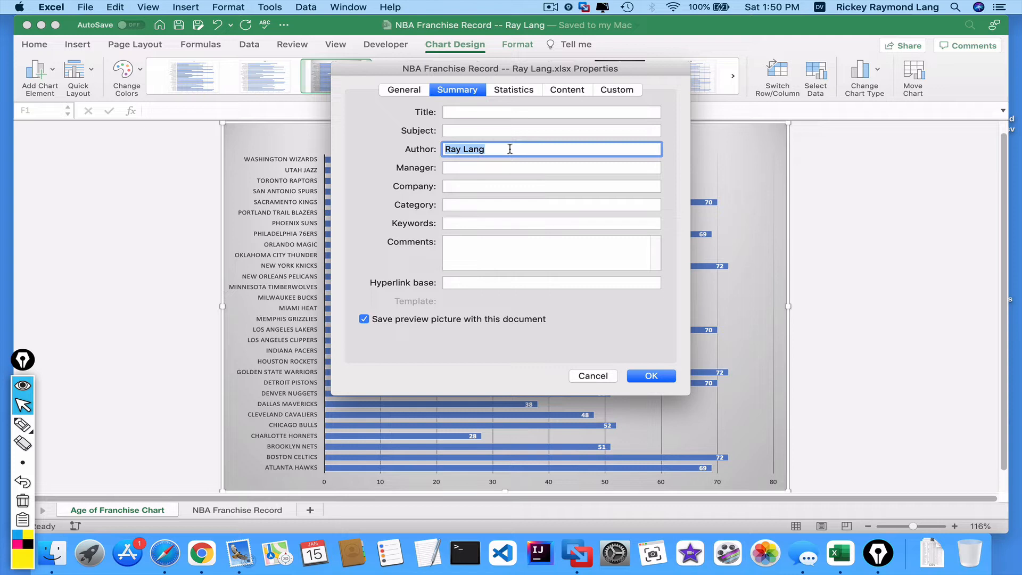
left_click_drag(510, 149, 418, 150)
left_click(658, 376)
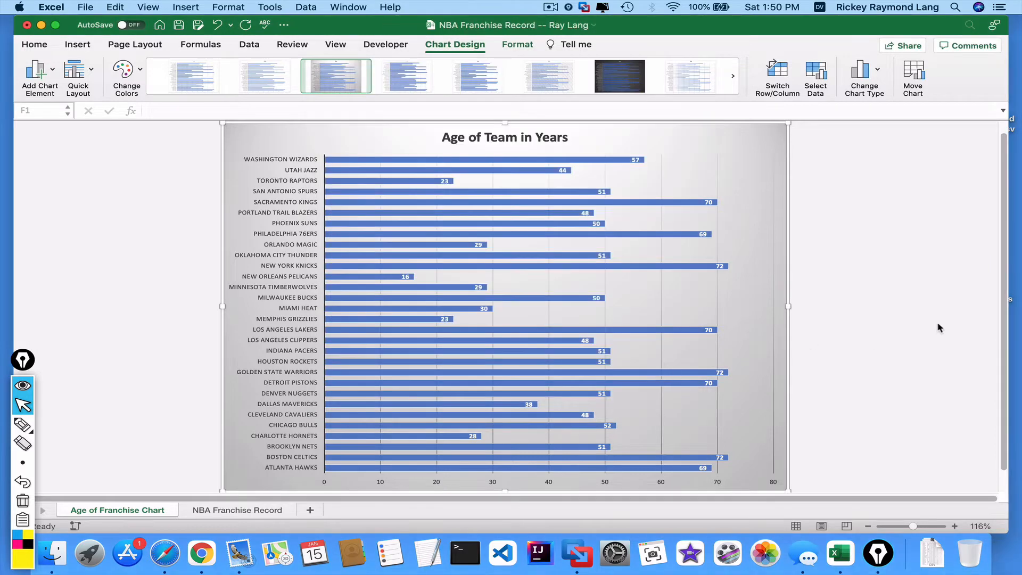
Deselect the chart, then save and close the NBA Franchise Record workbook.
left_click(939, 328)
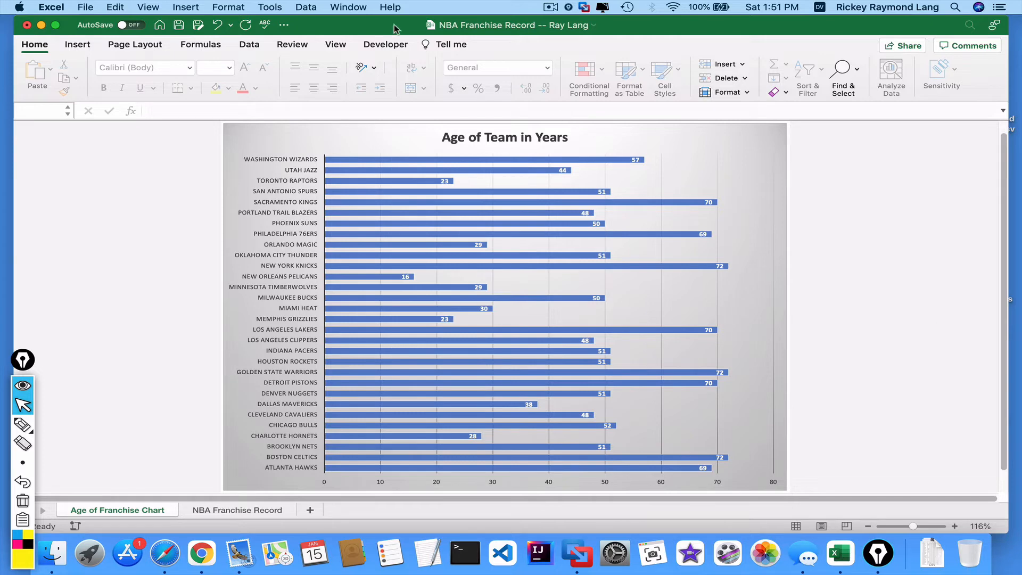
key("super+s")
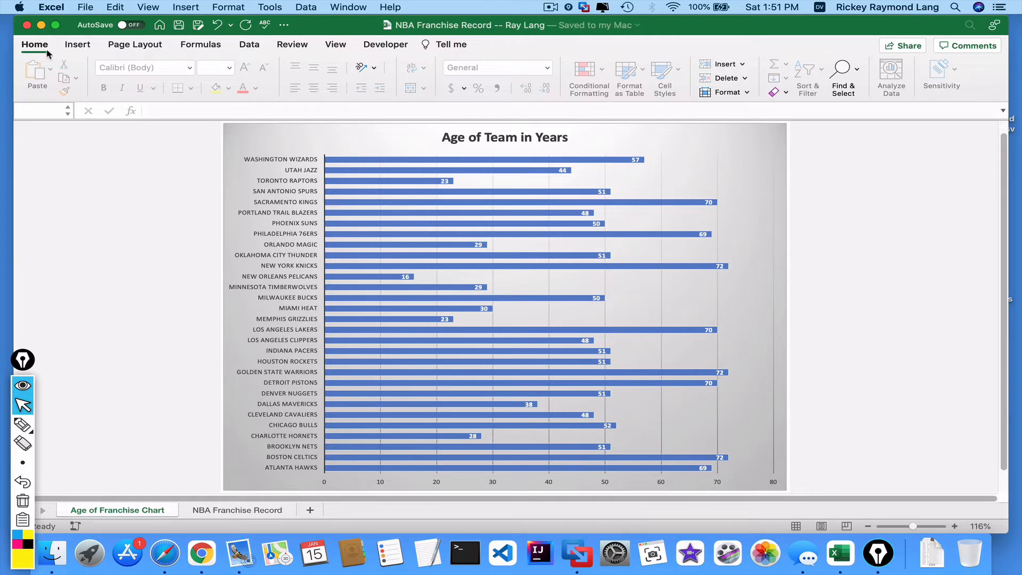
left_click(27, 25)
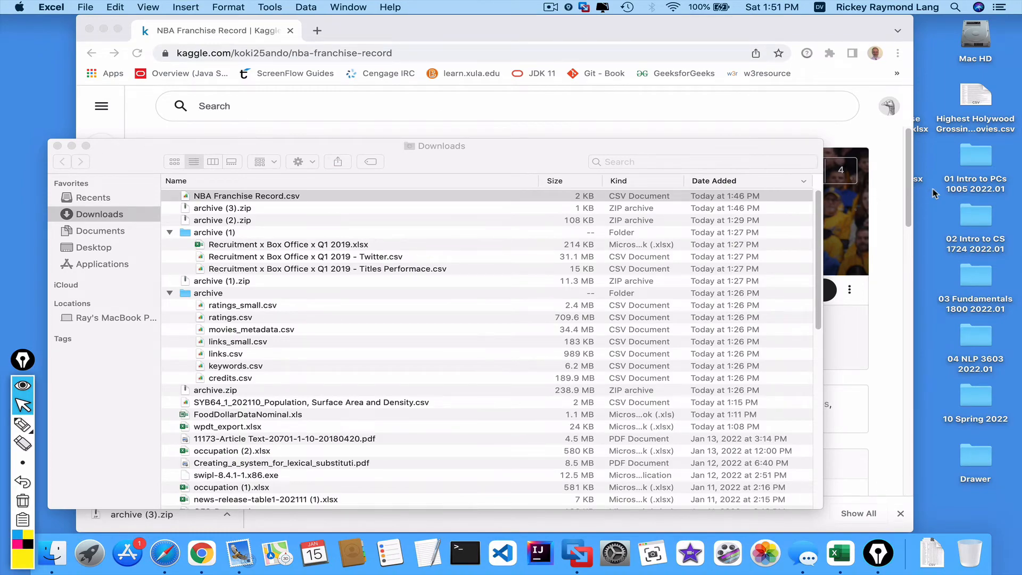
Switch to the Windows desktop, open LouisianaPopulationByAge+Parish.xlsx in Excel, and look through its parish table down to the last row and back to the header.
key("ctrl+Right")
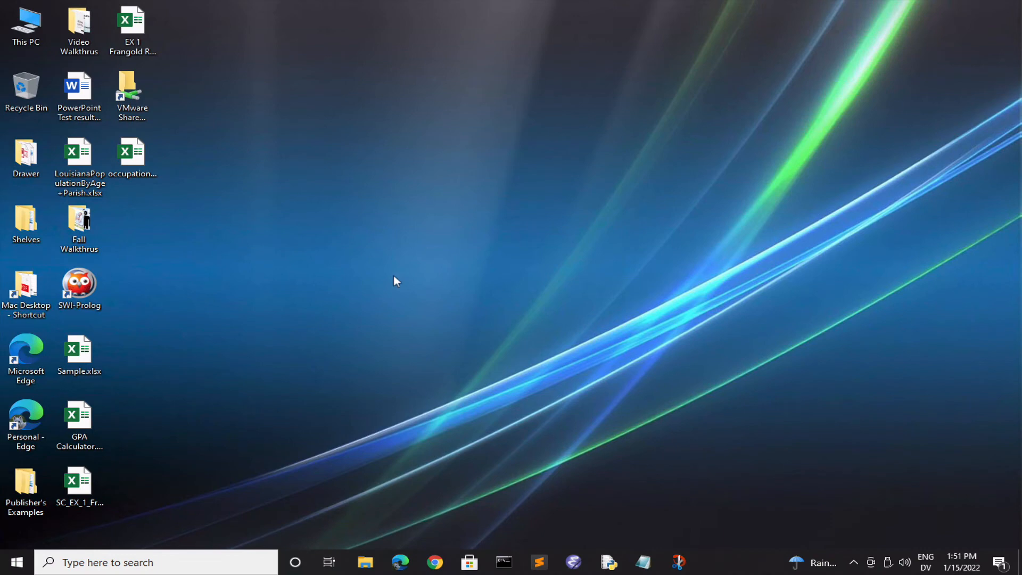
left_click(76, 154)
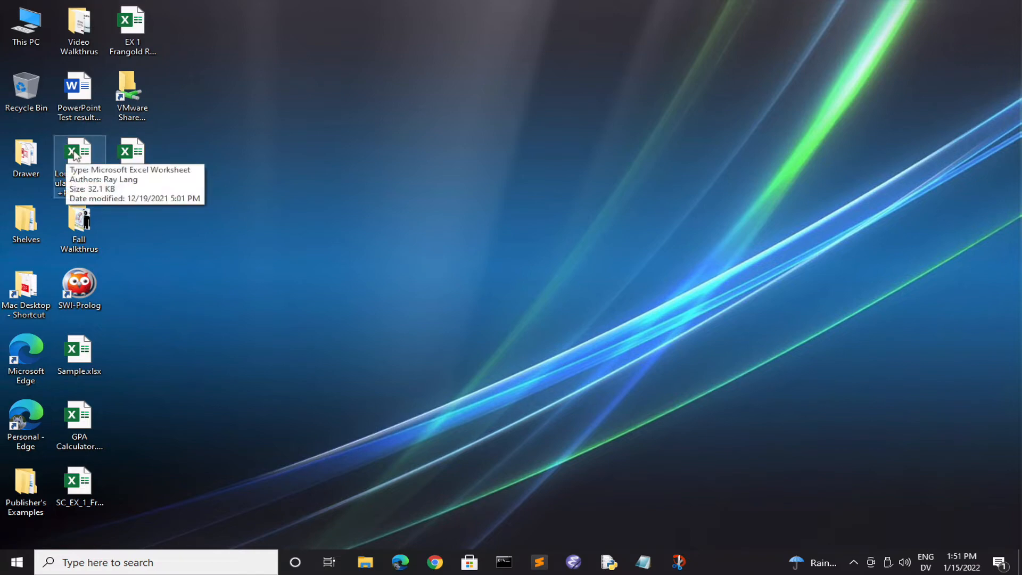
double_click(75, 151)
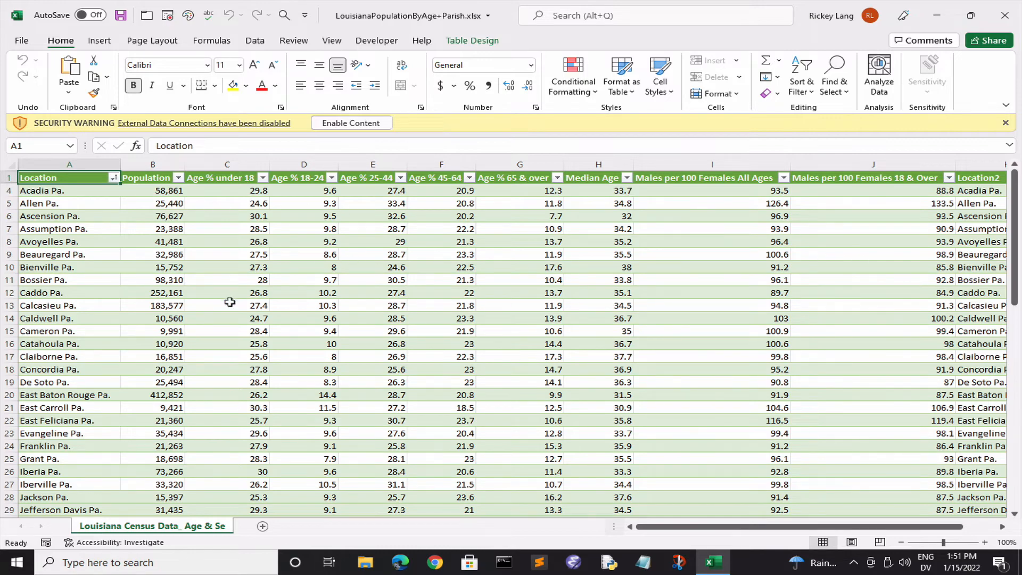
scroll(350, 367, "down", 17)
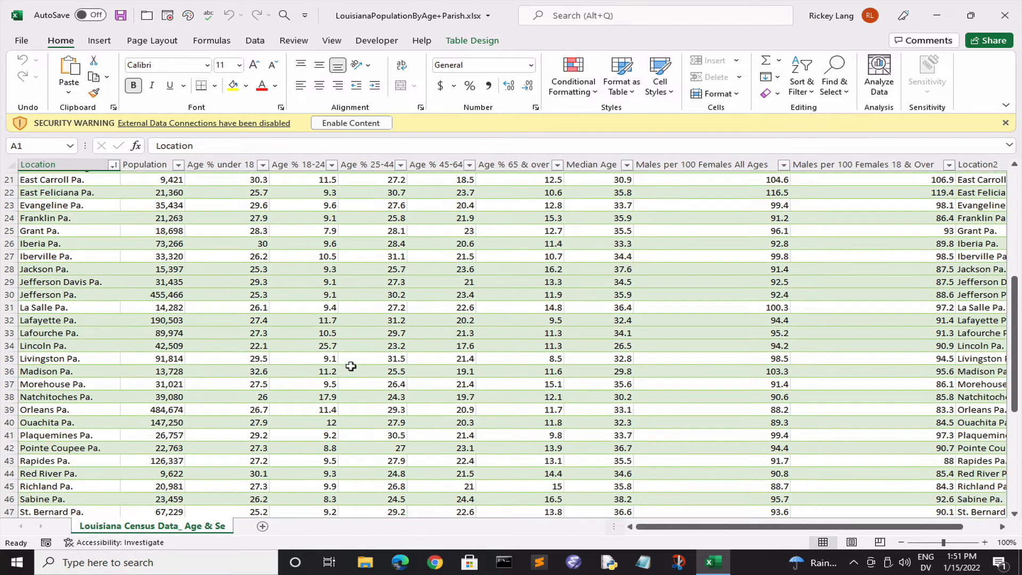
scroll(351, 366, "up", 17)
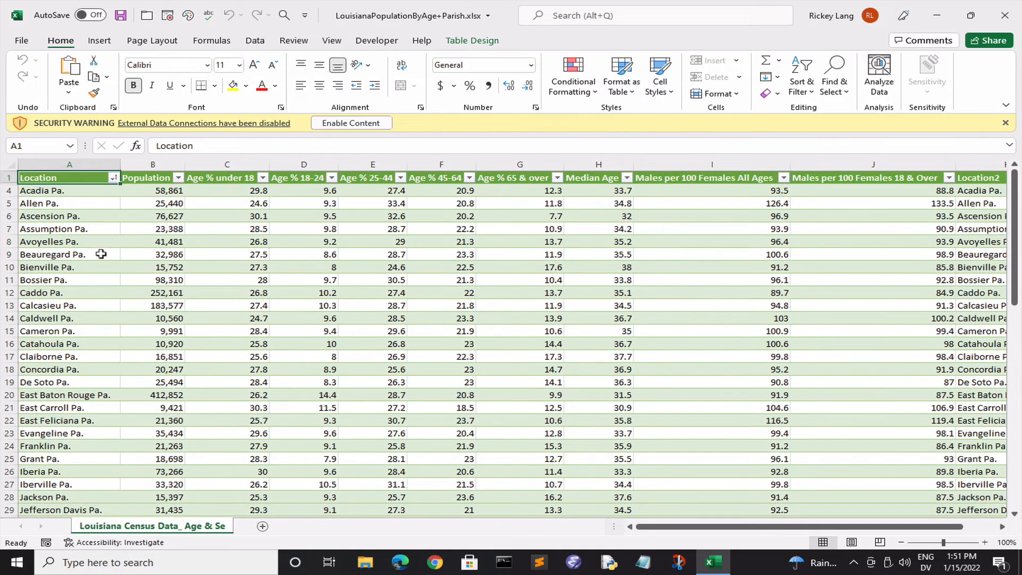
key("ctrl+Down")
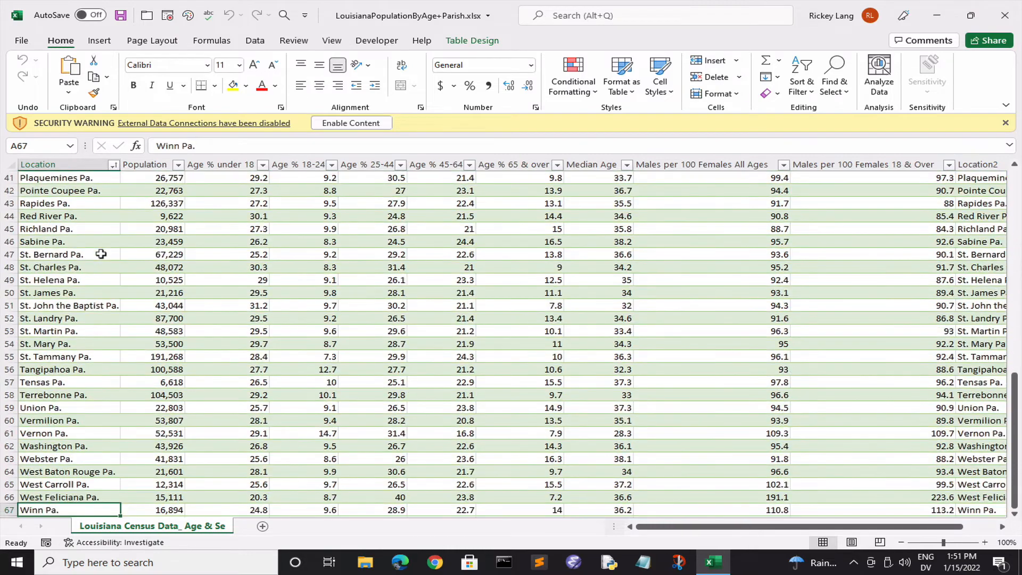
key("Up")
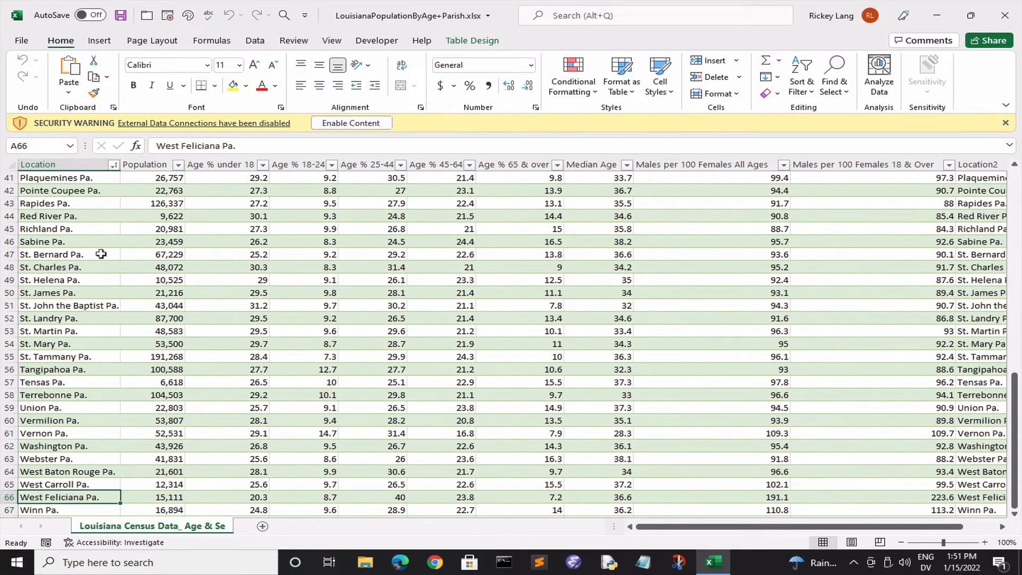
key("ctrl+Up")
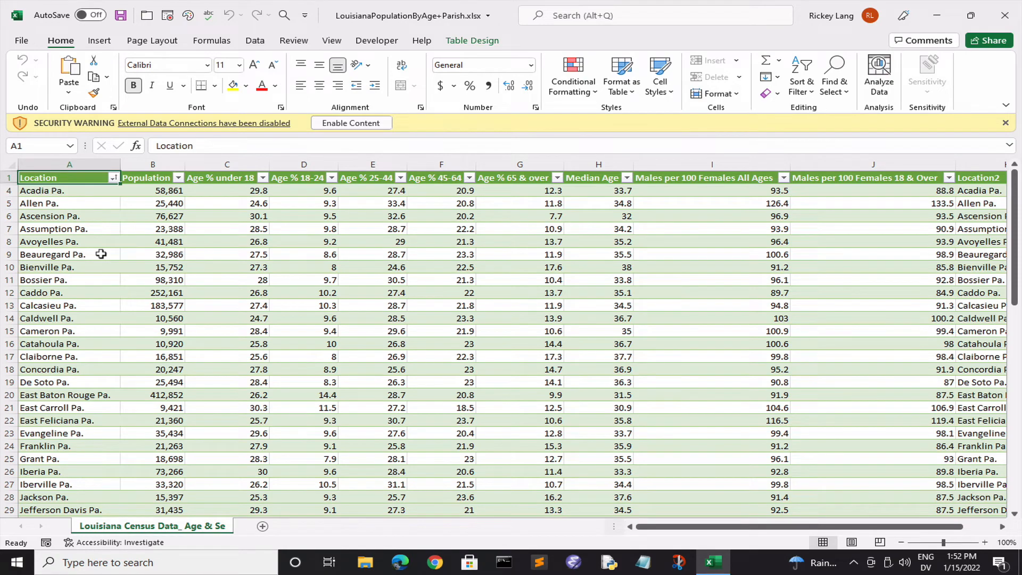
Insert a recommended clustered bar chart from the Location and Population columns, covering the header and all parishes.
key("shift+Right")
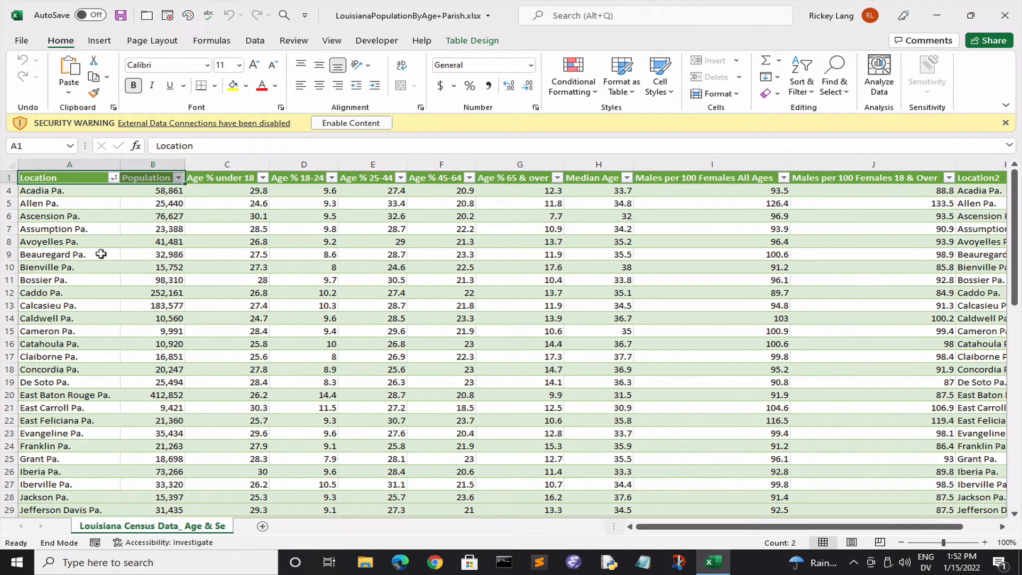
key("ctrl+shift+Down")
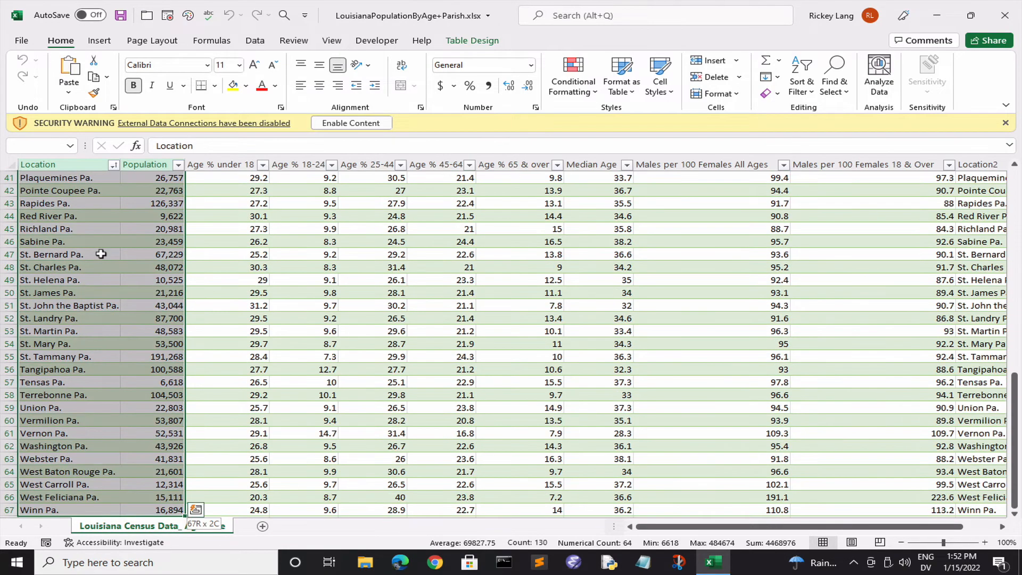
left_click(101, 42)
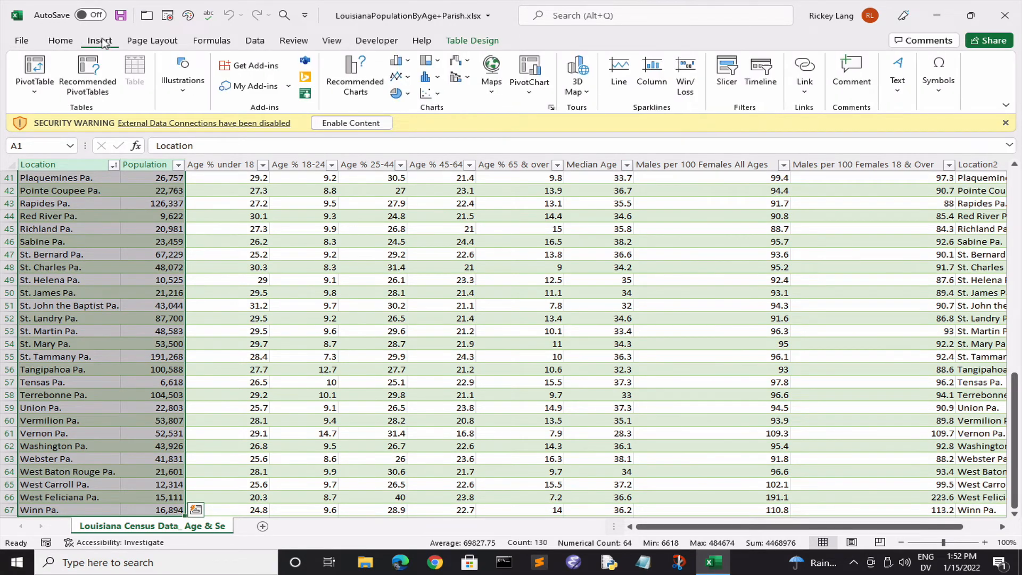
left_click(360, 64)
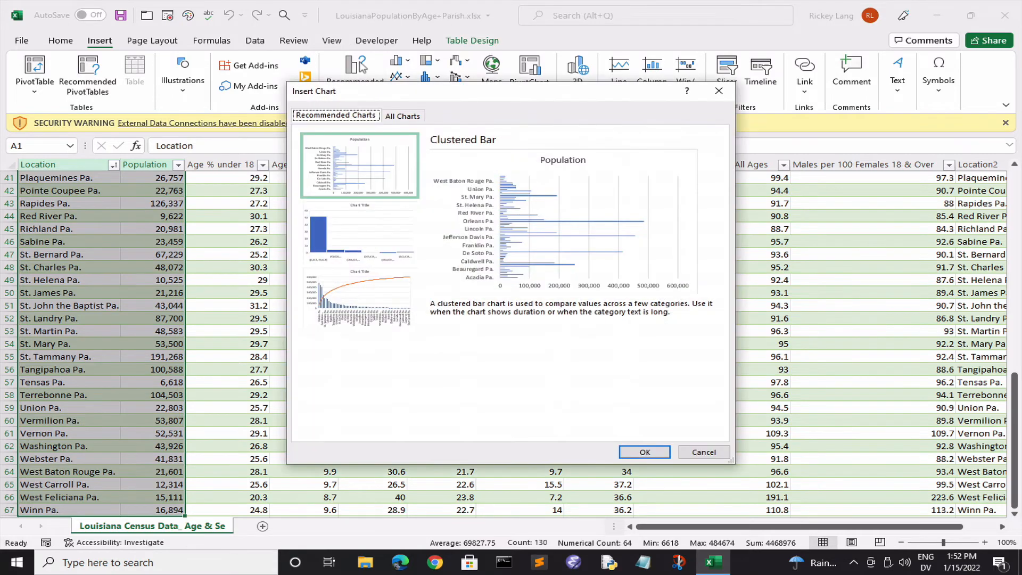
left_click(644, 452)
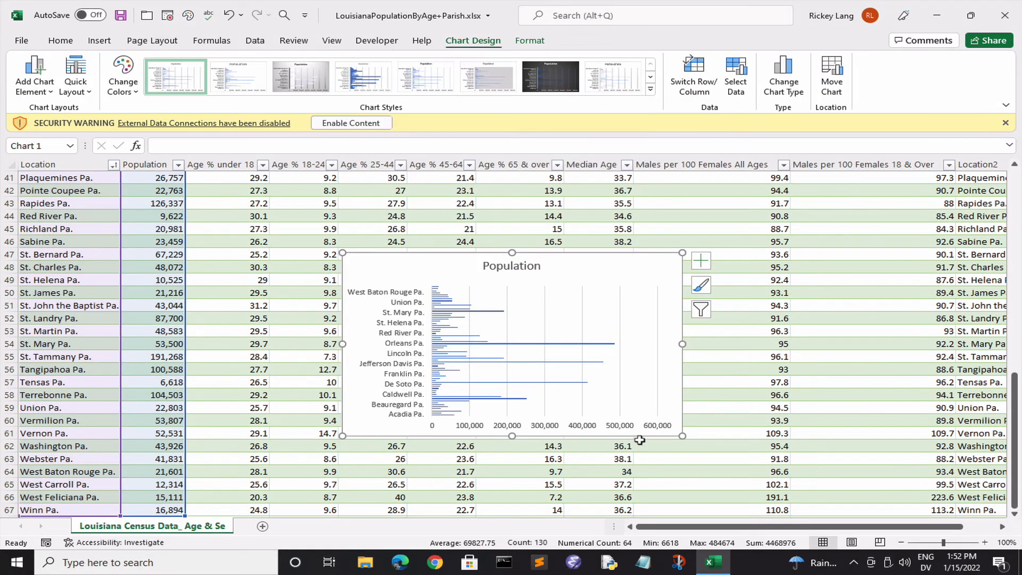
Move the all-parish population chart to a new sheet named "Population by Parish".
left_click(831, 77)
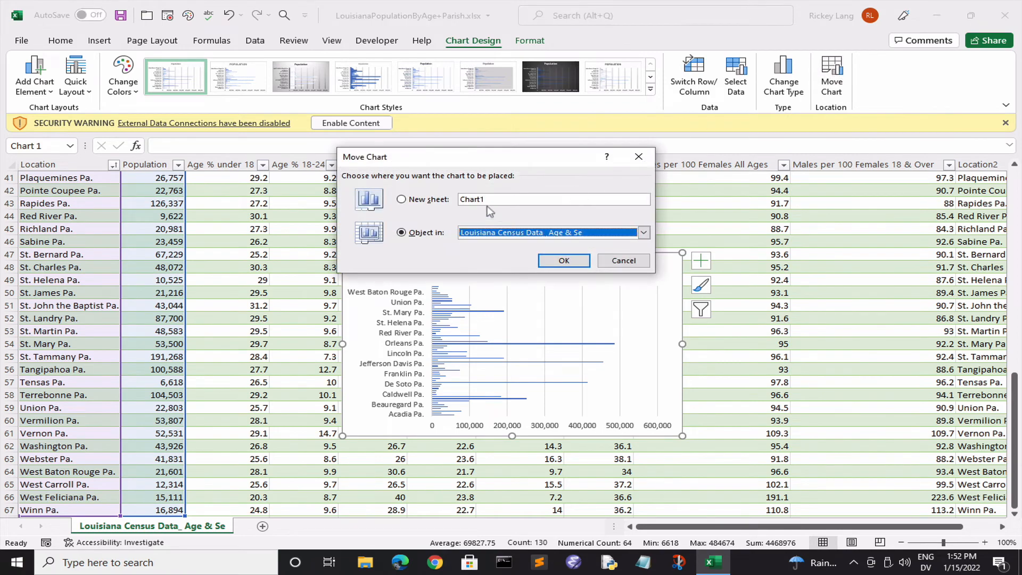
left_click(415, 199)
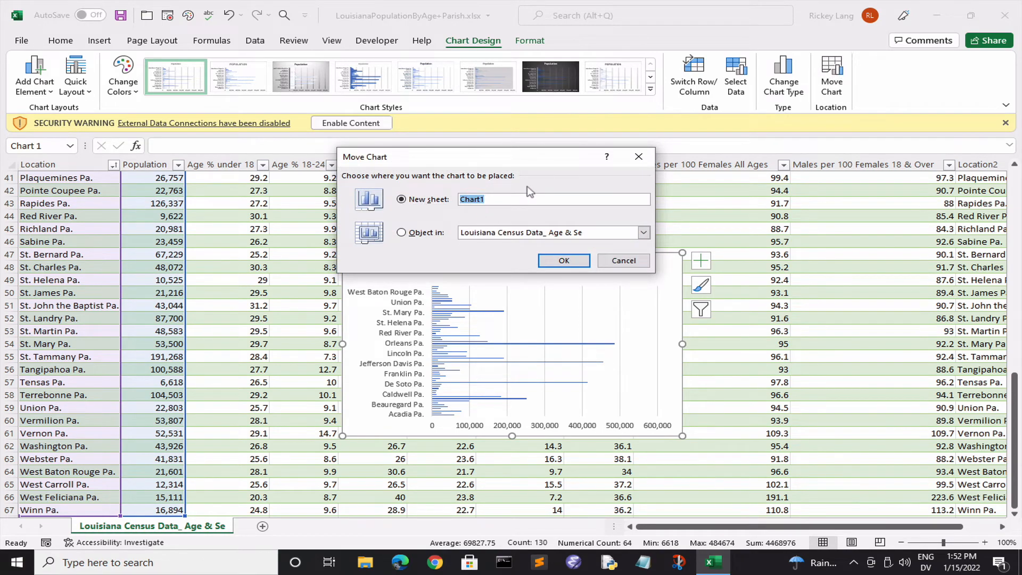
type("Population by Parish")
left_click(563, 260)
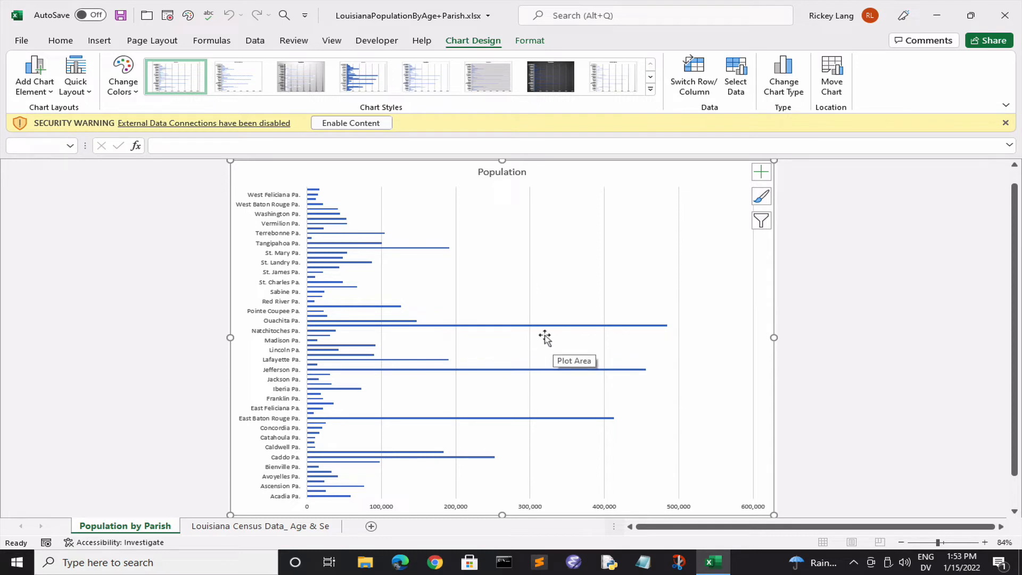
Delete the "Population by Parish" chart sheet and confirm the deletion.
right_click(122, 526)
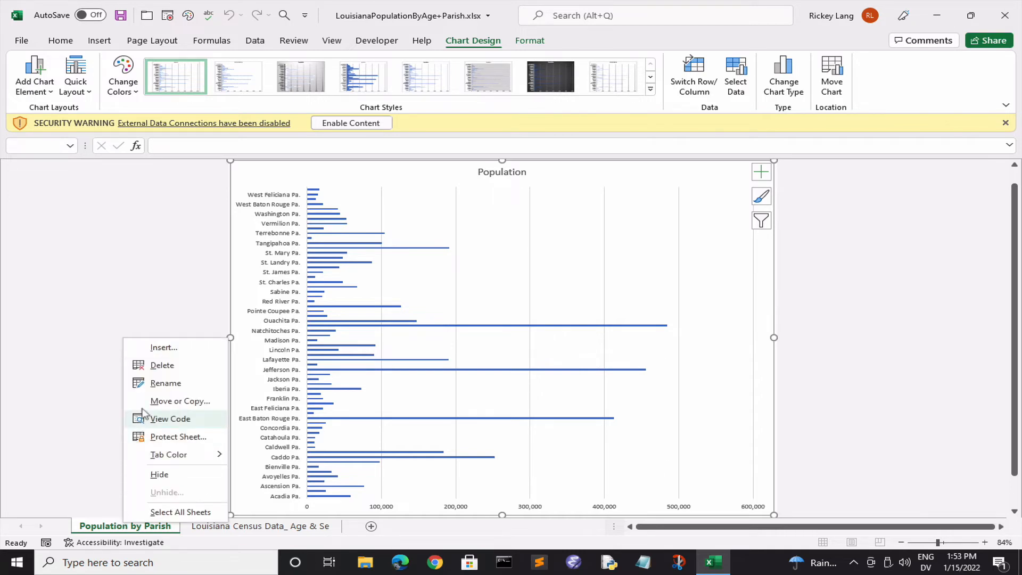
left_click(158, 365)
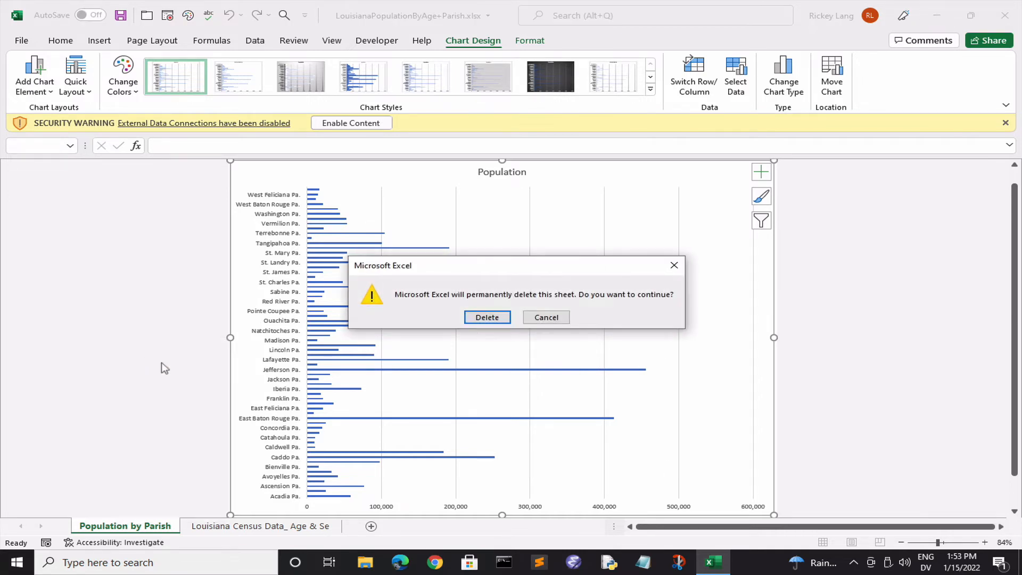
left_click(487, 318)
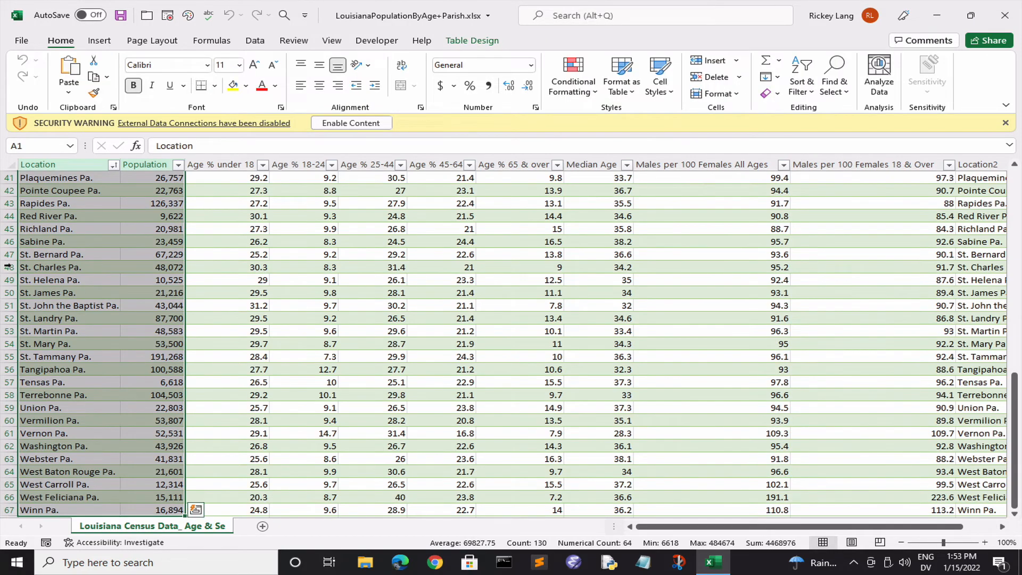
Sort the parish table by Population from largest to smallest.
left_click(78, 263)
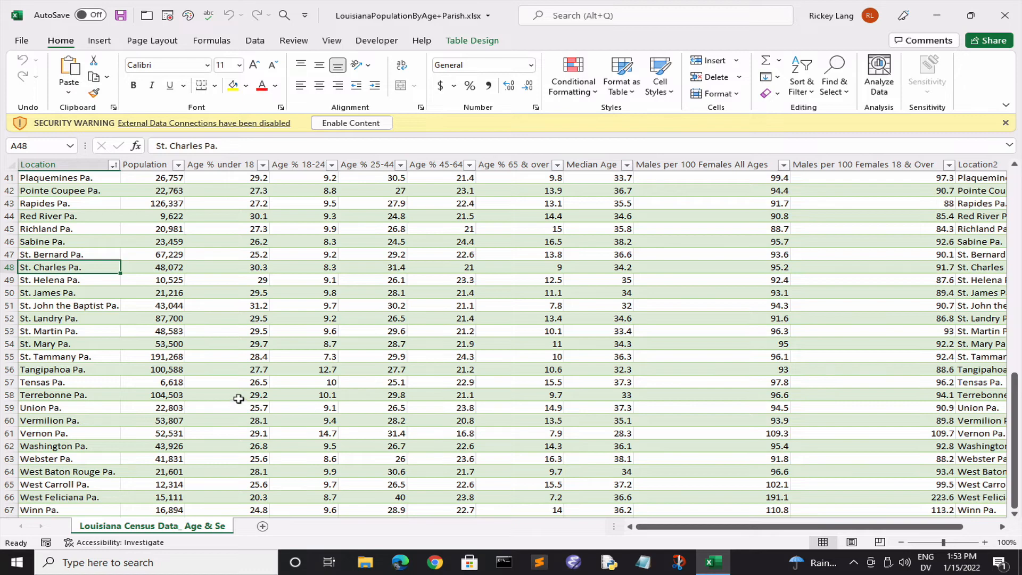
left_click(177, 165)
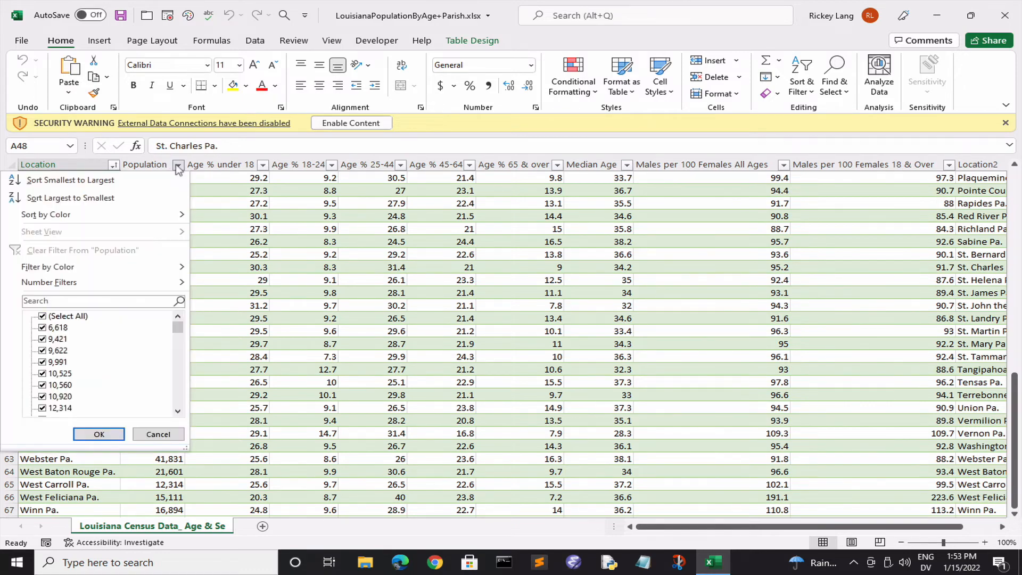
left_click(260, 243)
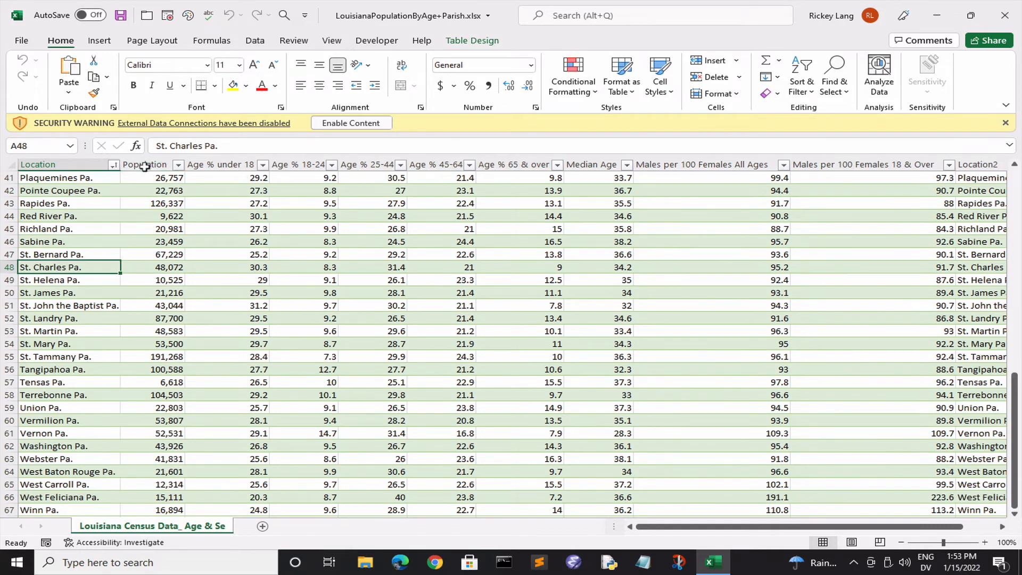
left_click(177, 165)
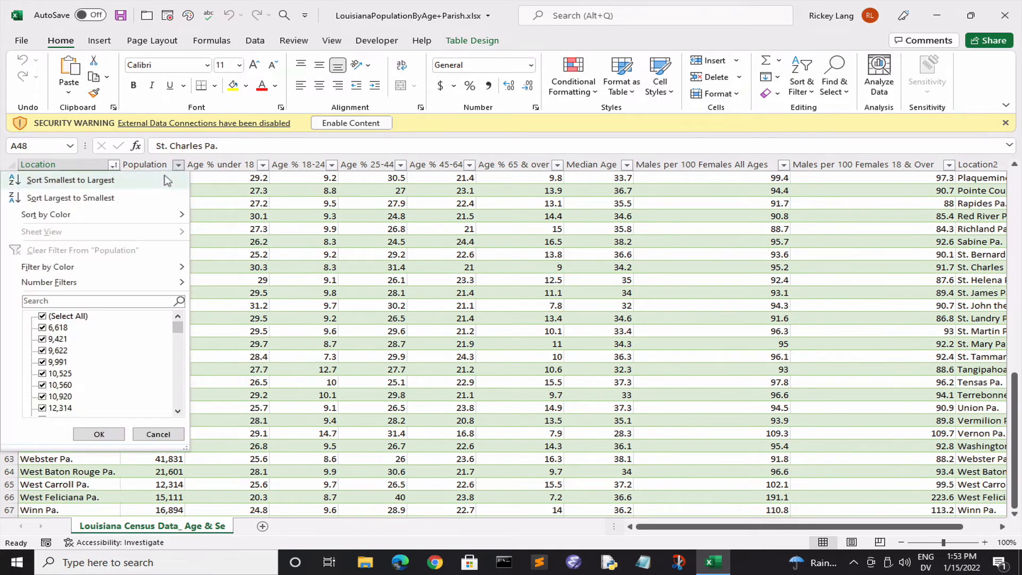
left_click(70, 197)
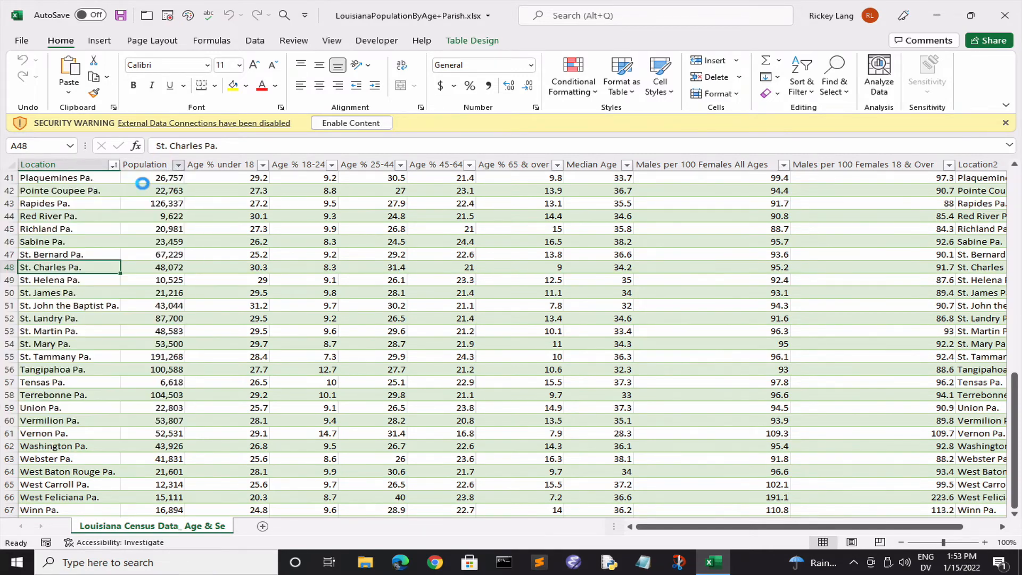
Insert a recommended clustered bar chart from the Location and Population cells, from the header row down to St. Mary Pa. in row 24.
key("ctrl+Home")
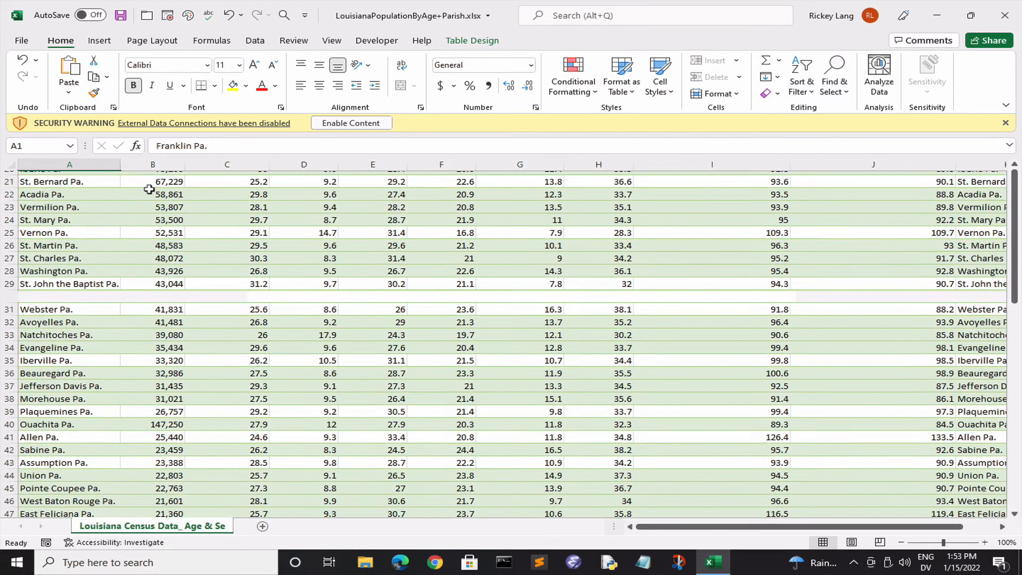
key("shift+Right")
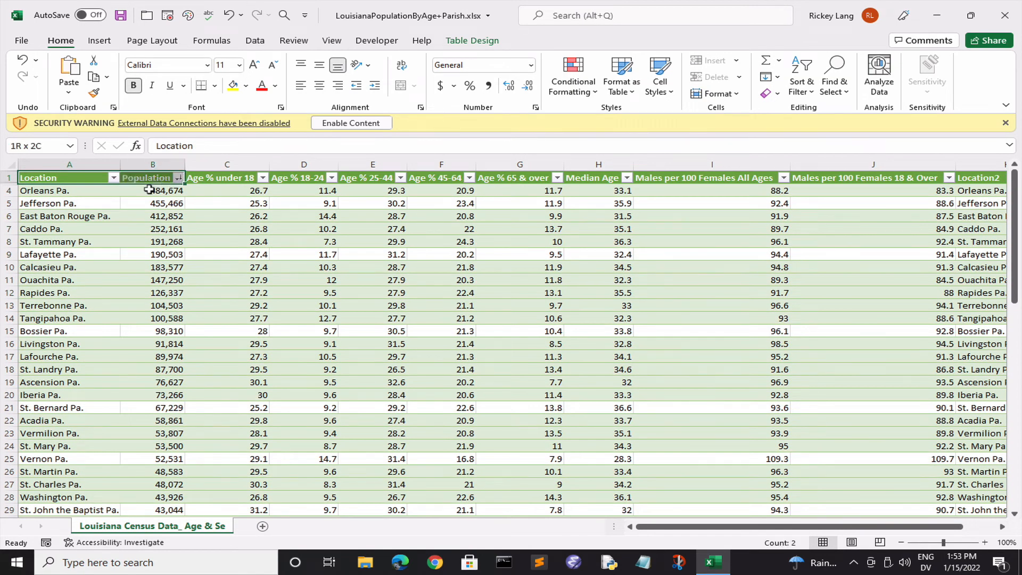
key("shift+Down")
key("shift+Down")
key("shift+Down")
key("shift+Down")
key("shift+Down")
key("shift+Down")
key("shift+Down")
key("shift+Down")
key("shift+Down")
key("shift+Down")
key("shift+Down")
key("shift+Down")
key("shift+Down")
key("shift+Down")
key("shift+Down")
key("shift+Down")
key("shift+Down")
key("shift+Down")
key("shift+Down")
key("shift+Down")
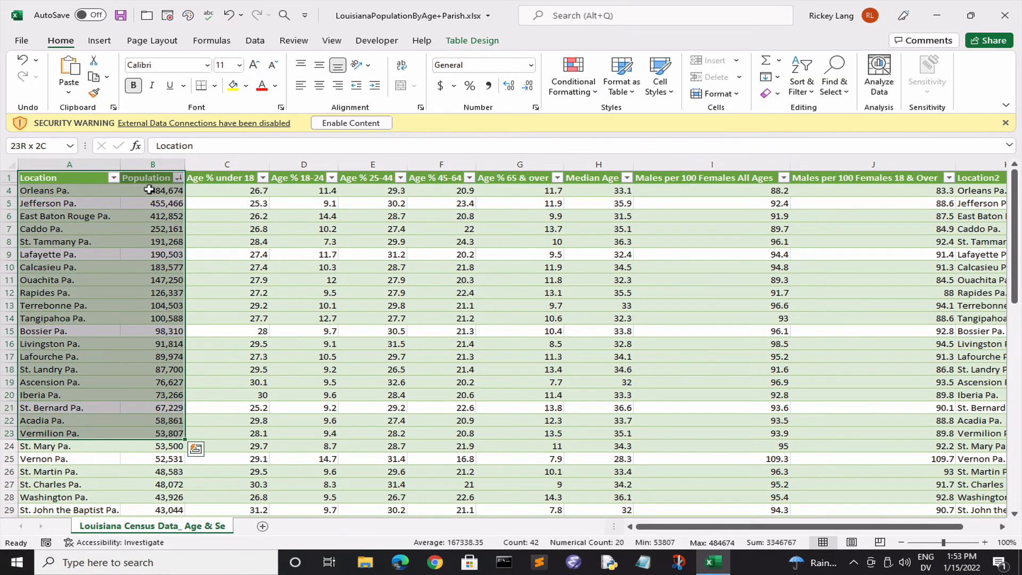
key("shift+Down")
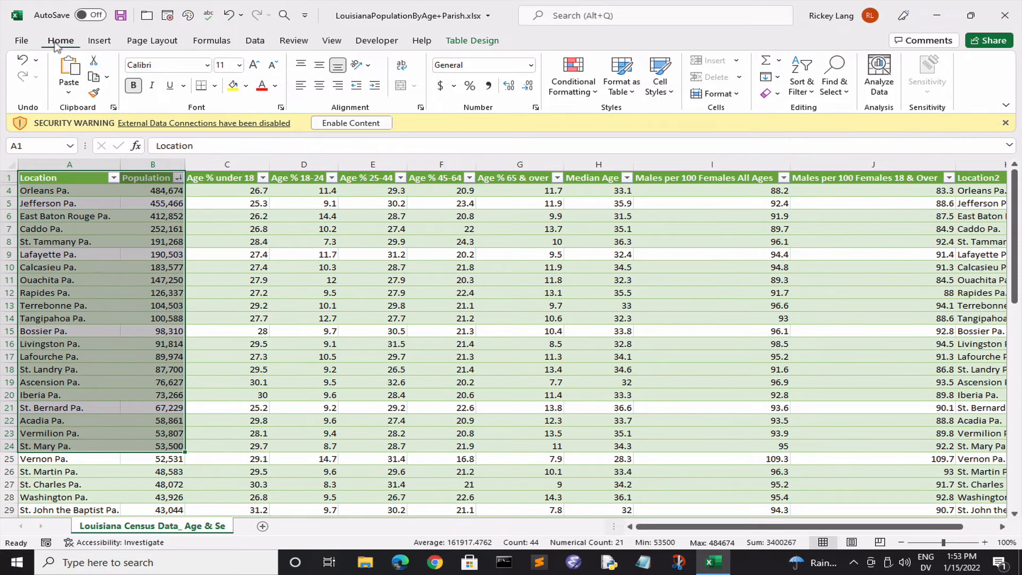
left_click(100, 41)
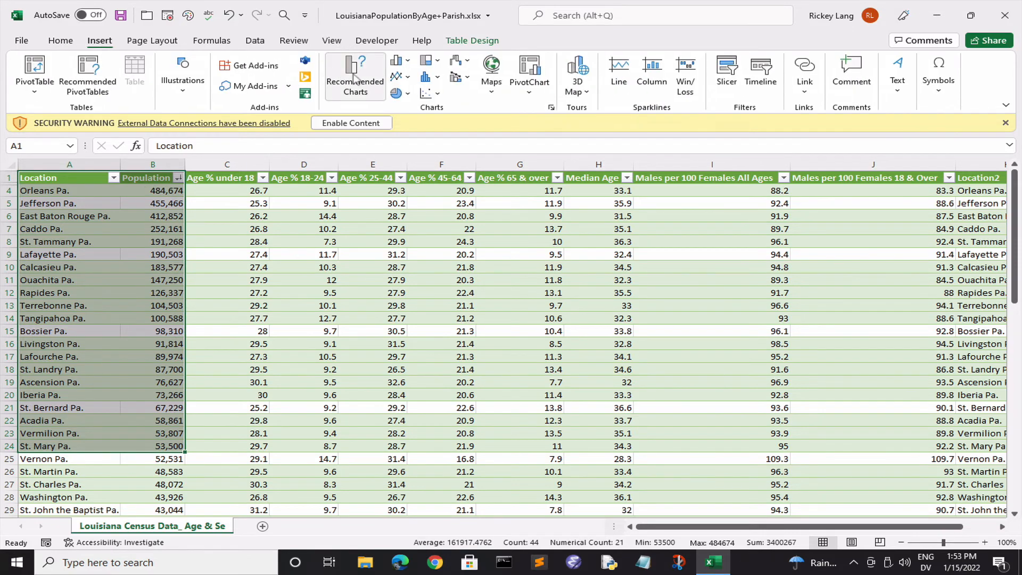
left_click(355, 78)
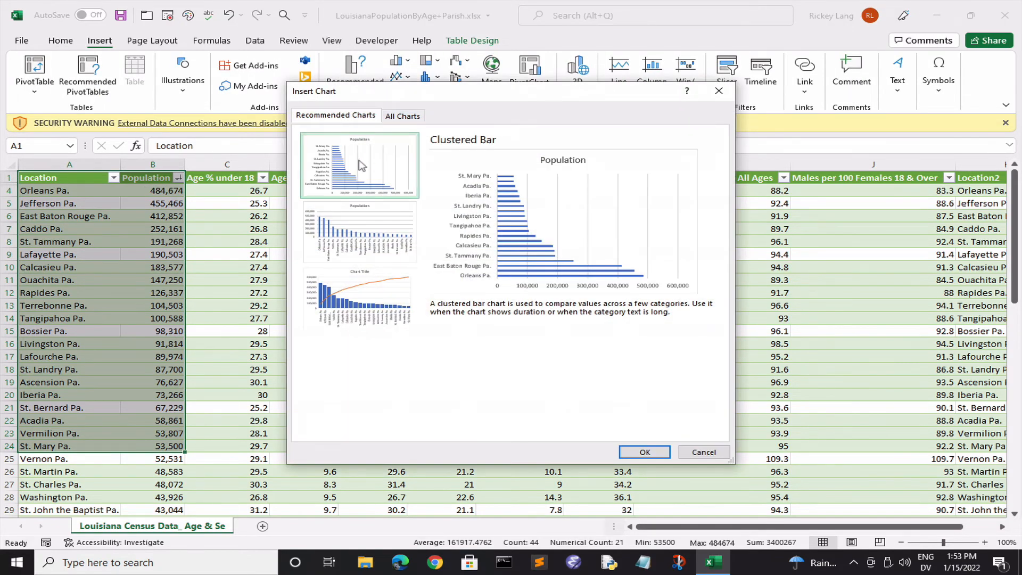
left_click(644, 452)
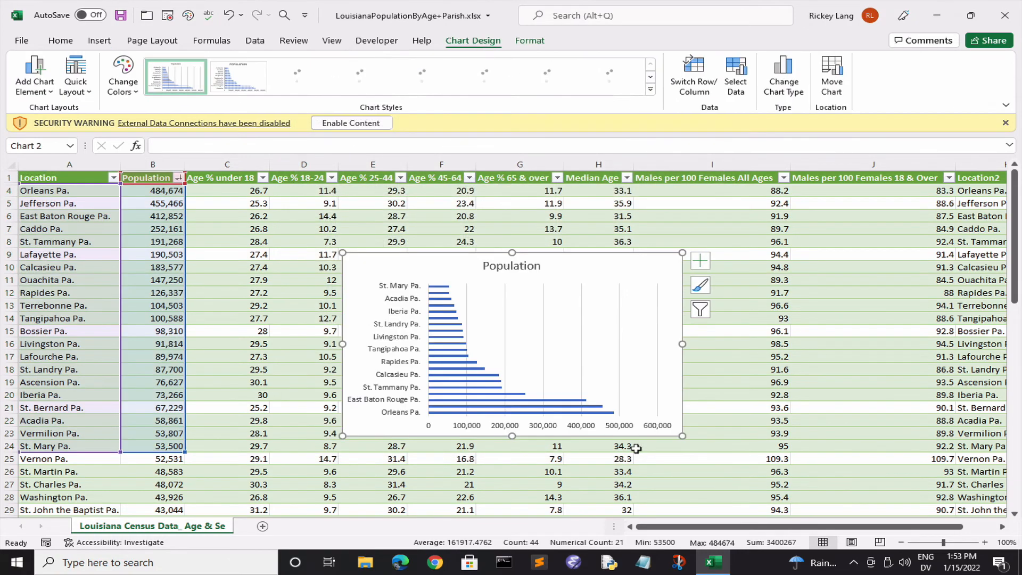
Move the new population chart to its own sheet named "Top 20 Parishes".
left_click(832, 74)
left_click(403, 200)
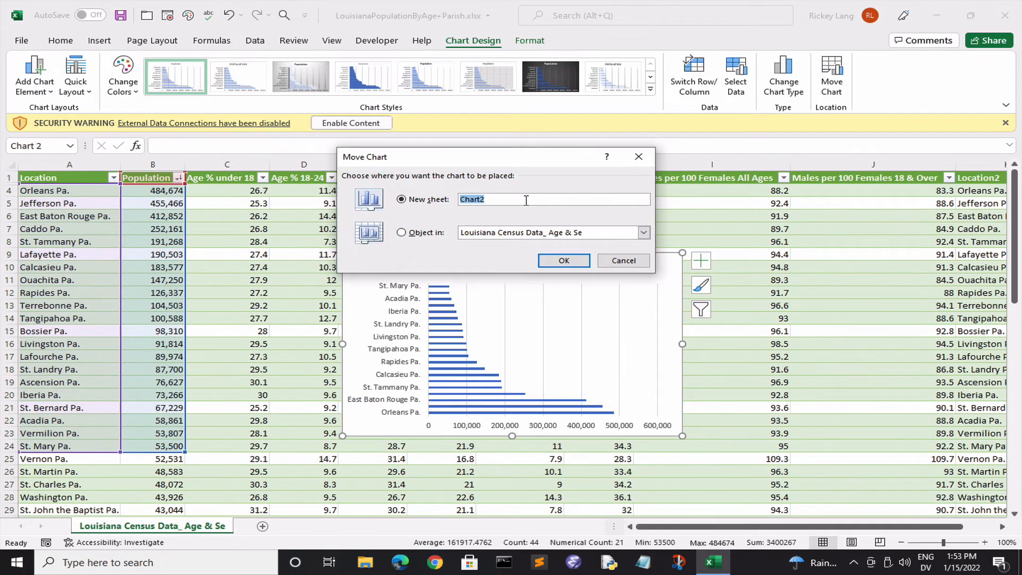
type("Top 20 Pa")
type("rash")
type("es")
key("Return")
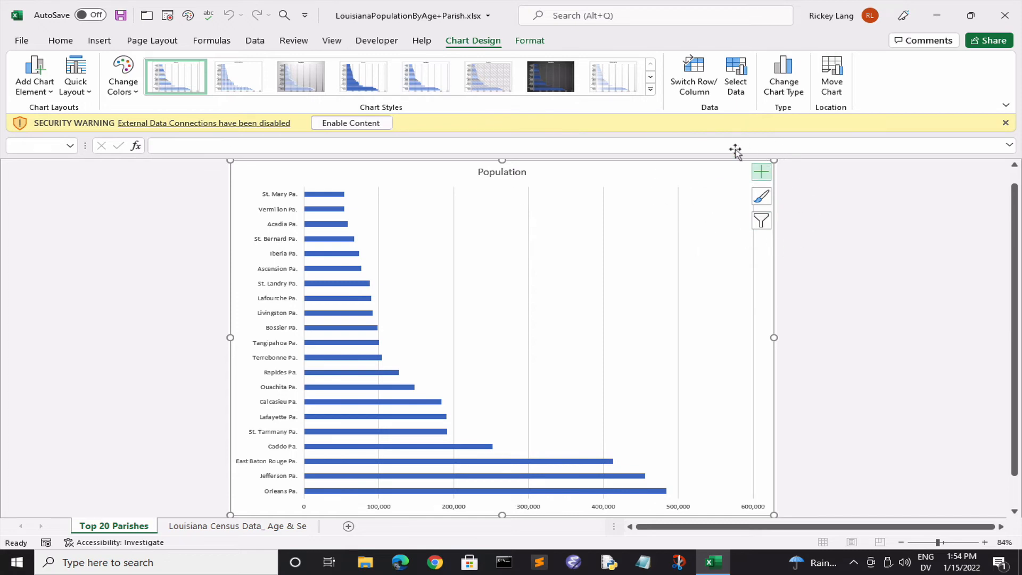
Add data labels to the bars of the Top 20 Parishes chart.
left_click(761, 173)
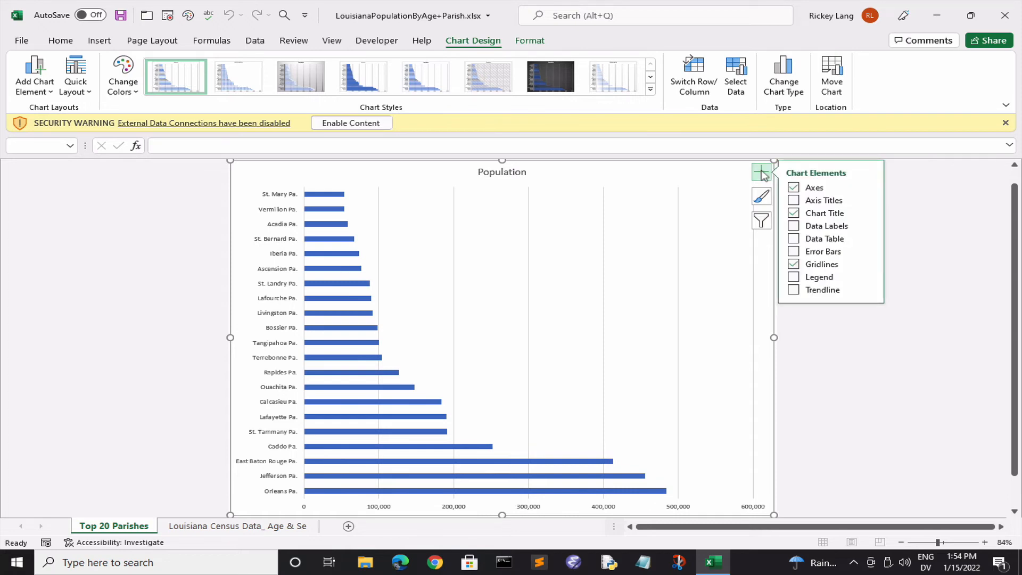
left_click(794, 239)
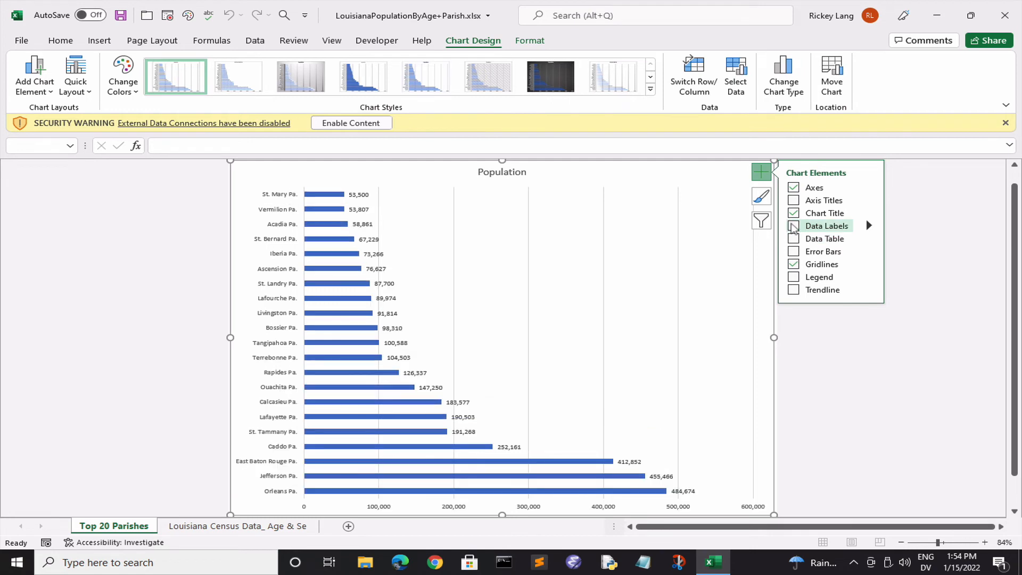
left_click(794, 226)
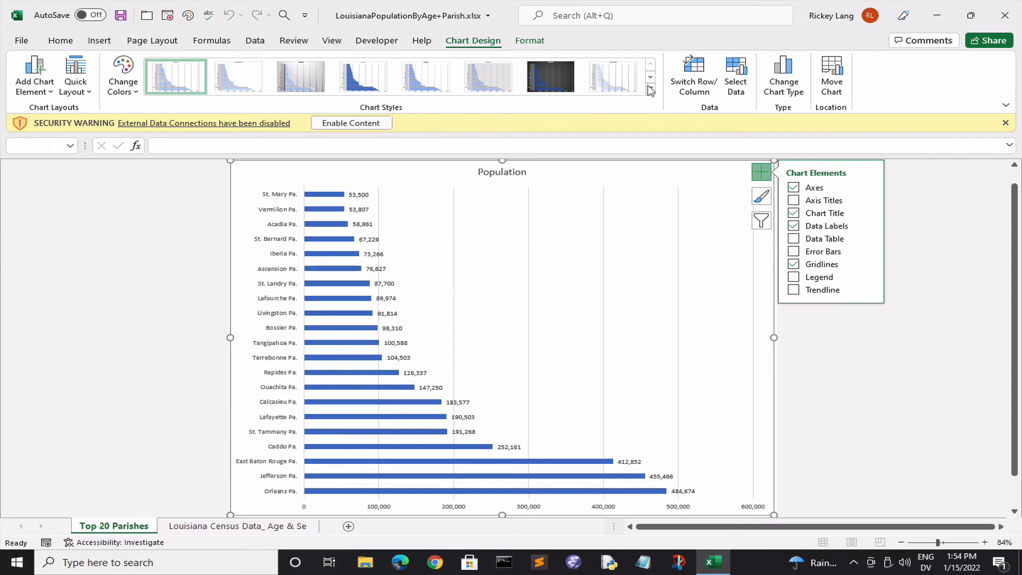
Apply the dark chart style Style 7 to the Top 20 Parishes chart and deselect it.
left_click(651, 90)
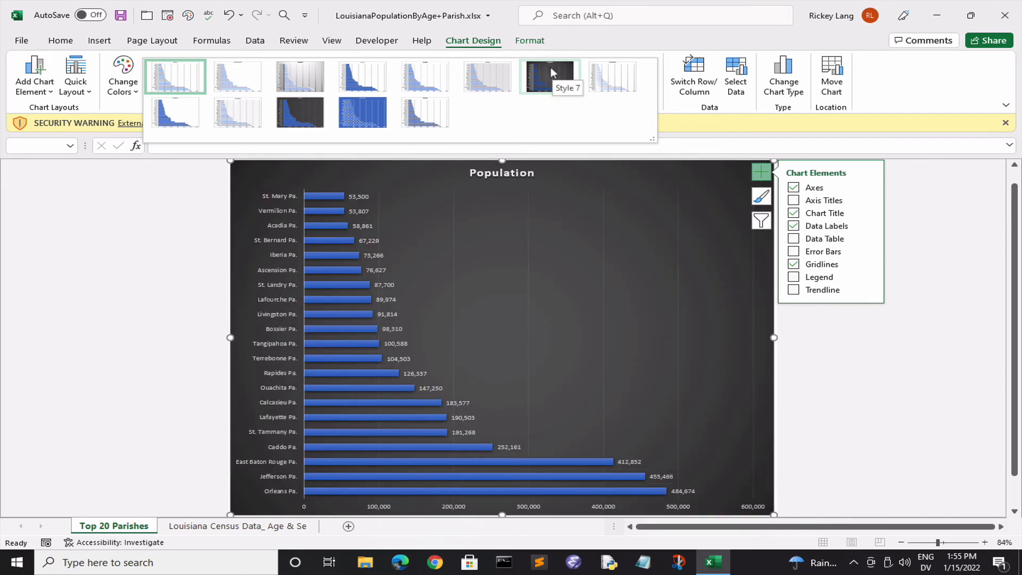
left_click(550, 67)
left_click(875, 384)
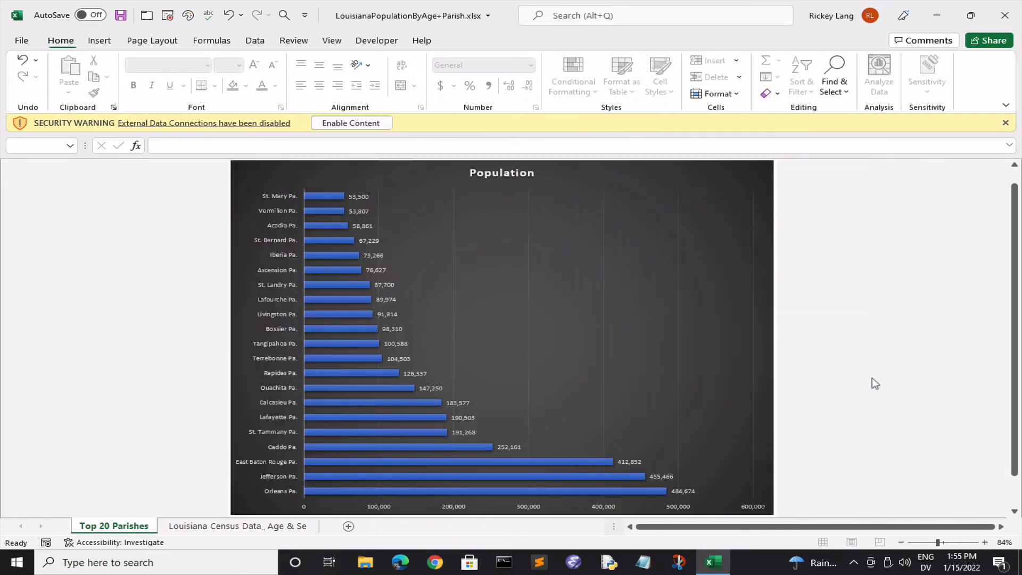
Start saving a copy to the Desktop, extending the file name LouisianaPopulationByAge+Parish with " -- " and the author's full name.
left_click(21, 42)
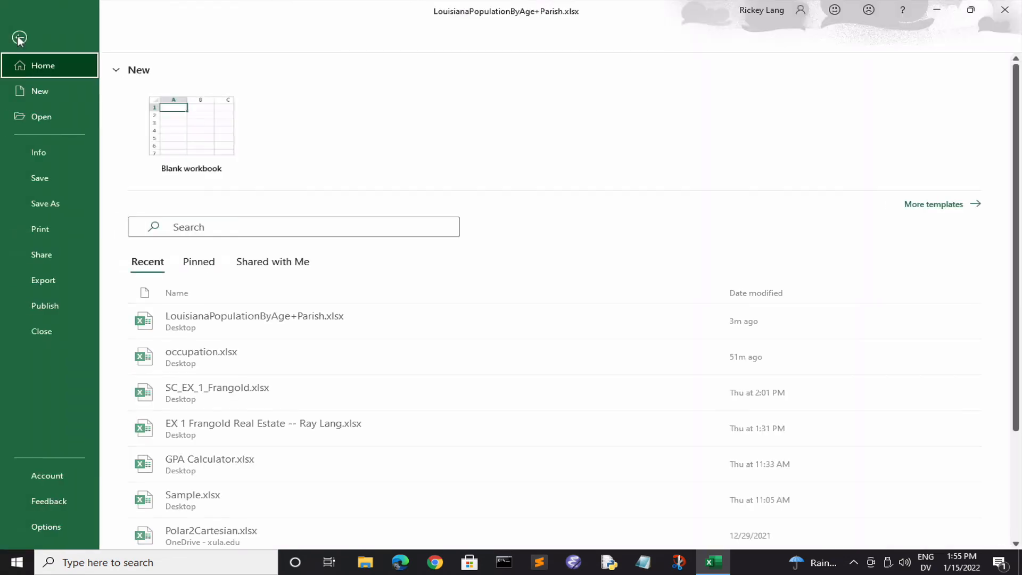
left_click(48, 204)
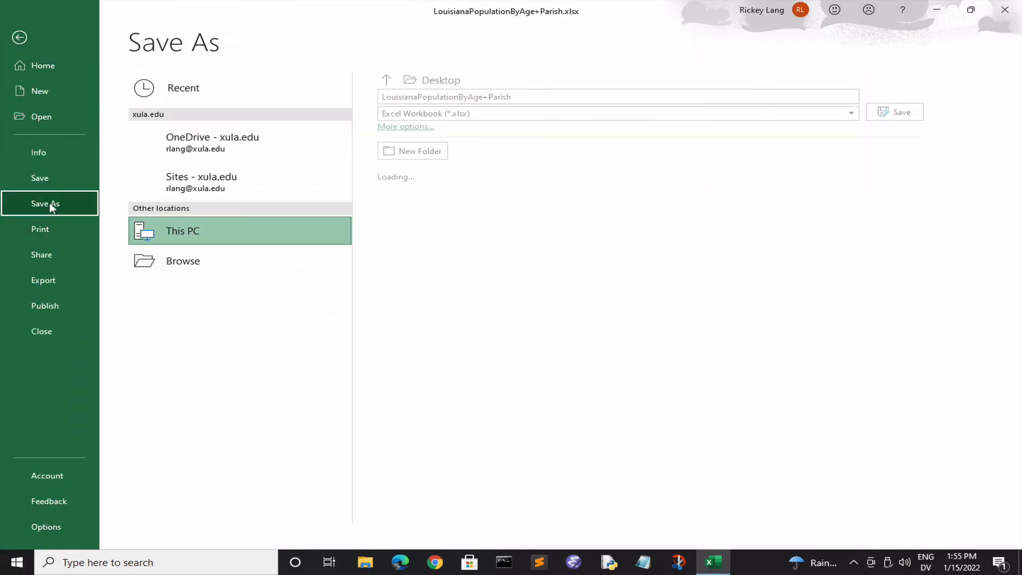
left_click(534, 96)
left_click(534, 96)
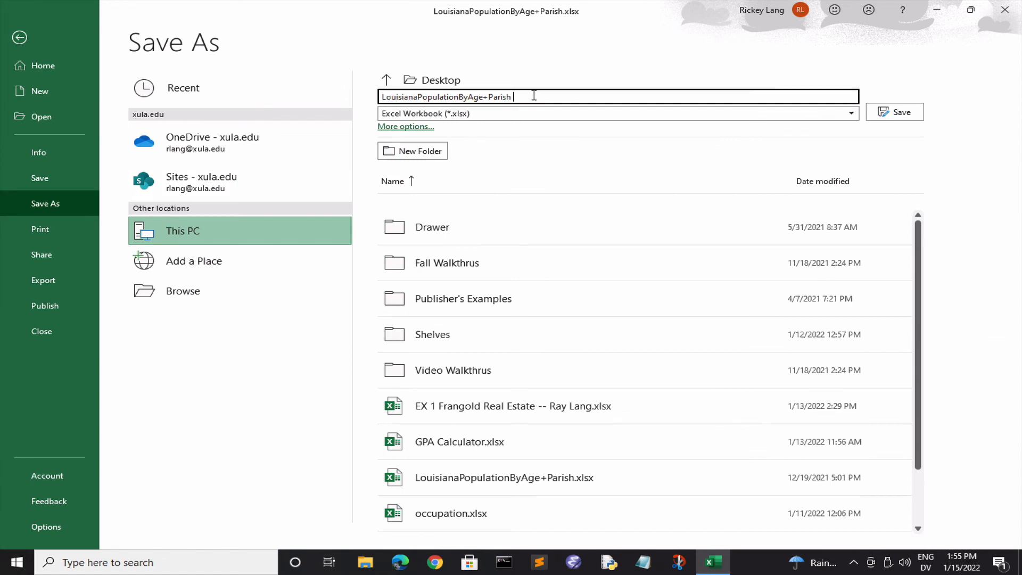
type("-- Ray Lang")
Check the Author field in the summary of the workbook's advanced properties, accept the dialog and return to the chart sheet.
left_click(38, 153)
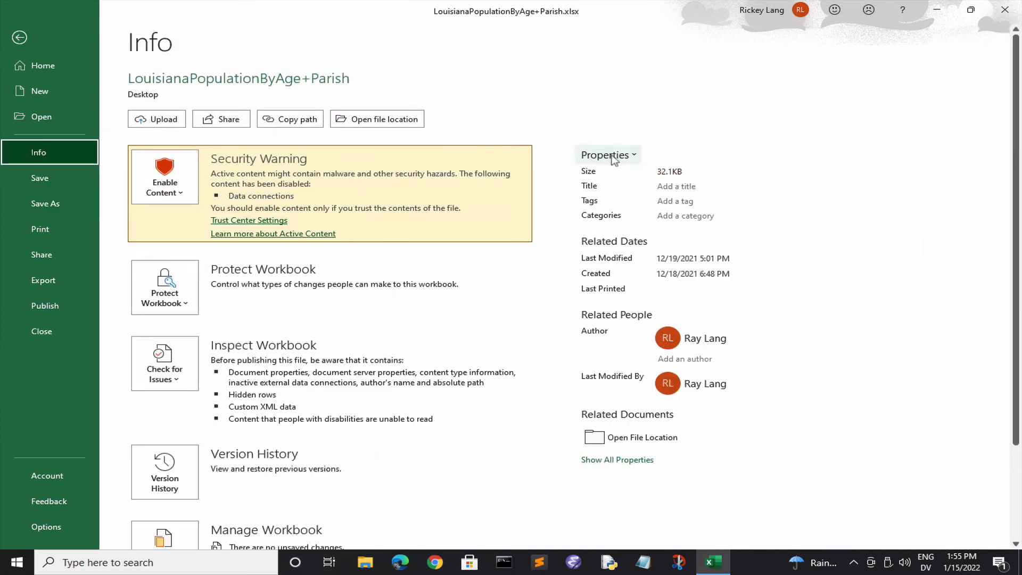
left_click(606, 155)
left_click(633, 184)
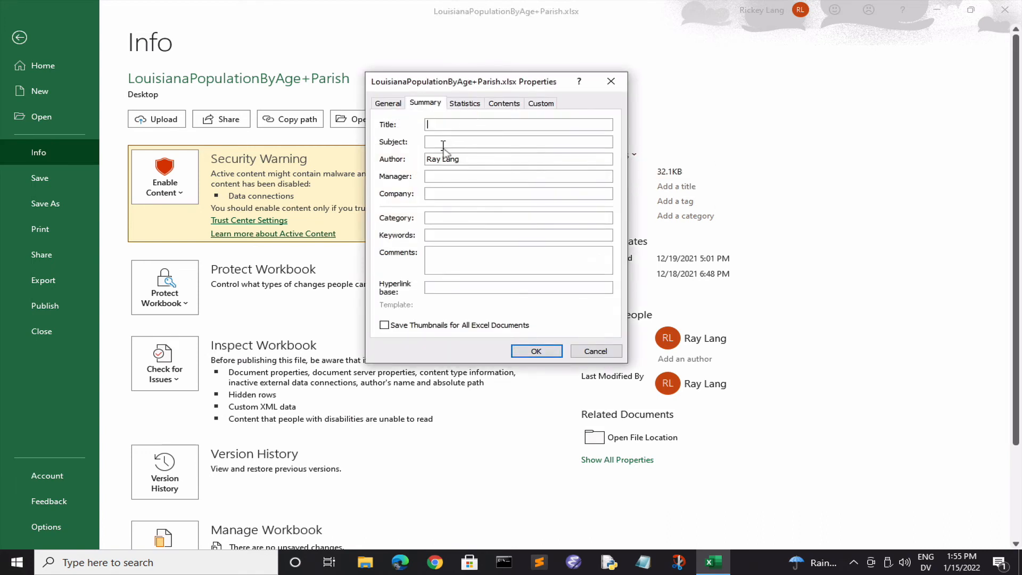
left_click_drag(479, 157, 389, 157)
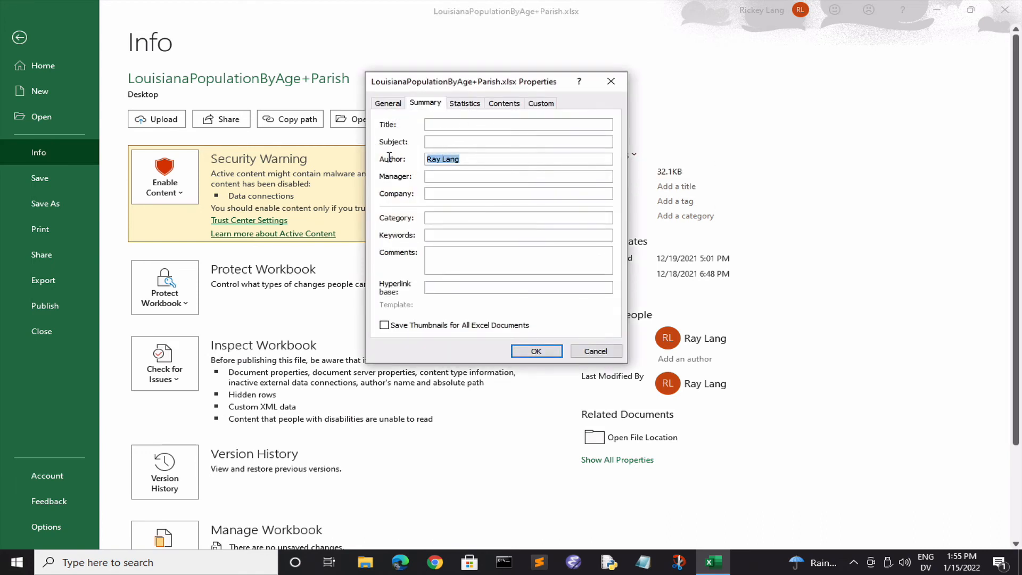
left_click(556, 350)
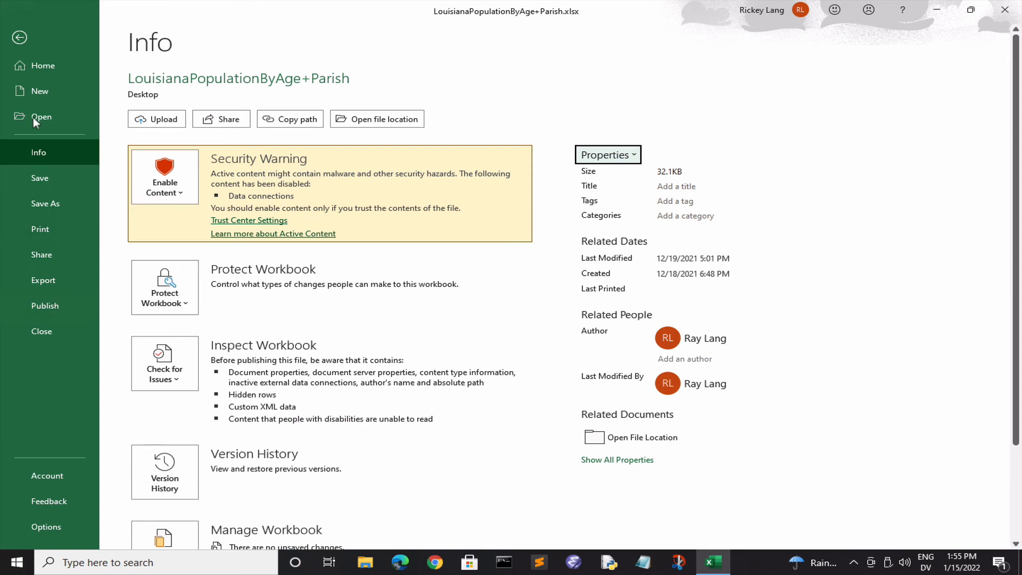
left_click(19, 37)
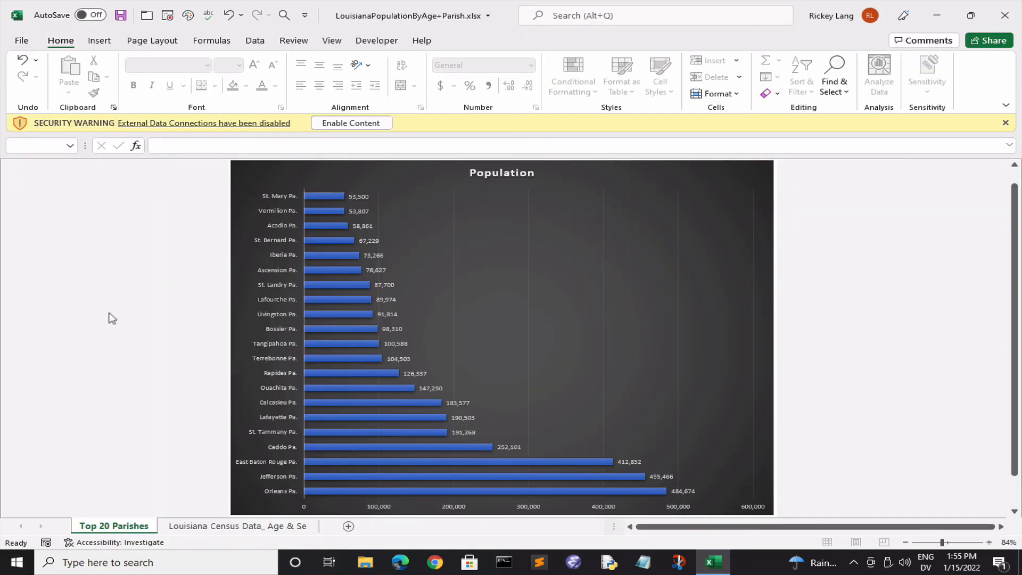
Save a copy of the workbook to the Desktop as LouisianaPopulationByAge+Parish followed by " -- " and the author's full name.
left_click(24, 41)
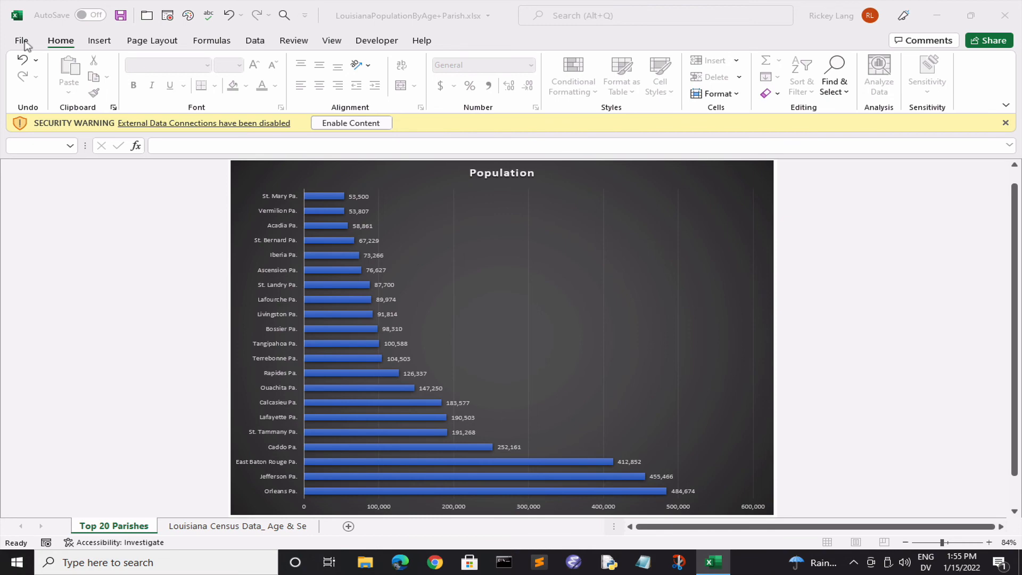
key("super")
key("super")
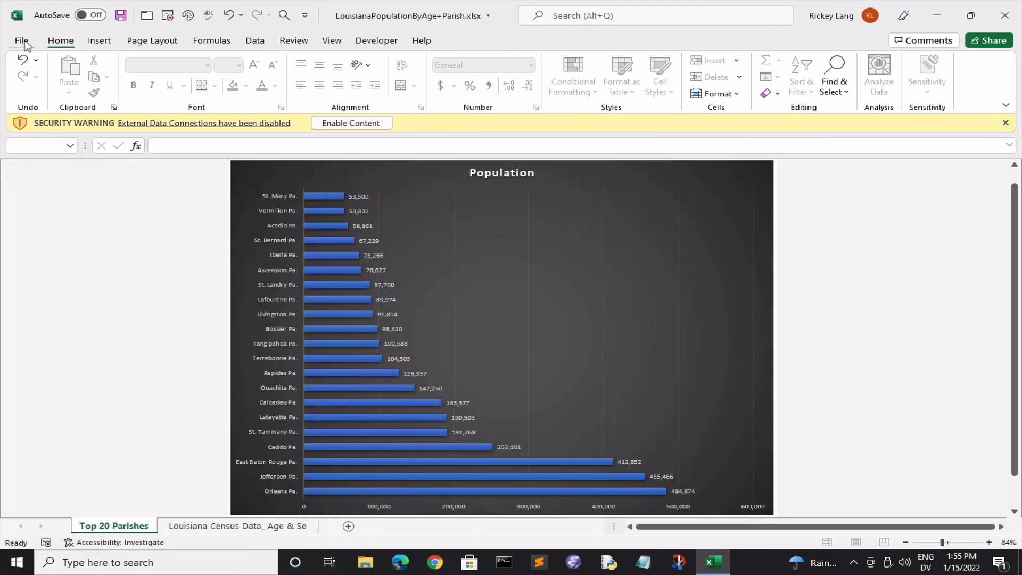
left_click(21, 40)
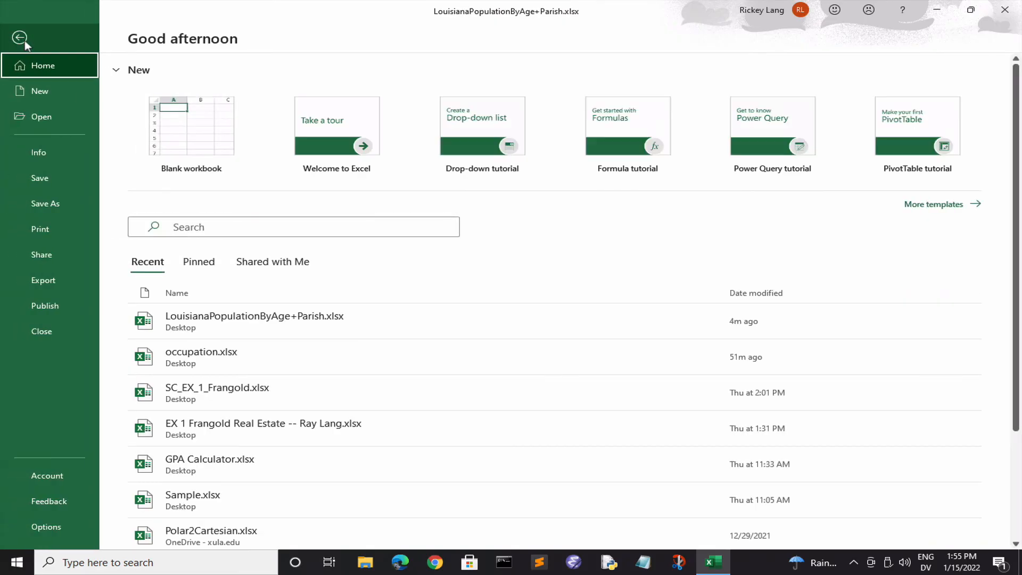
left_click(44, 203)
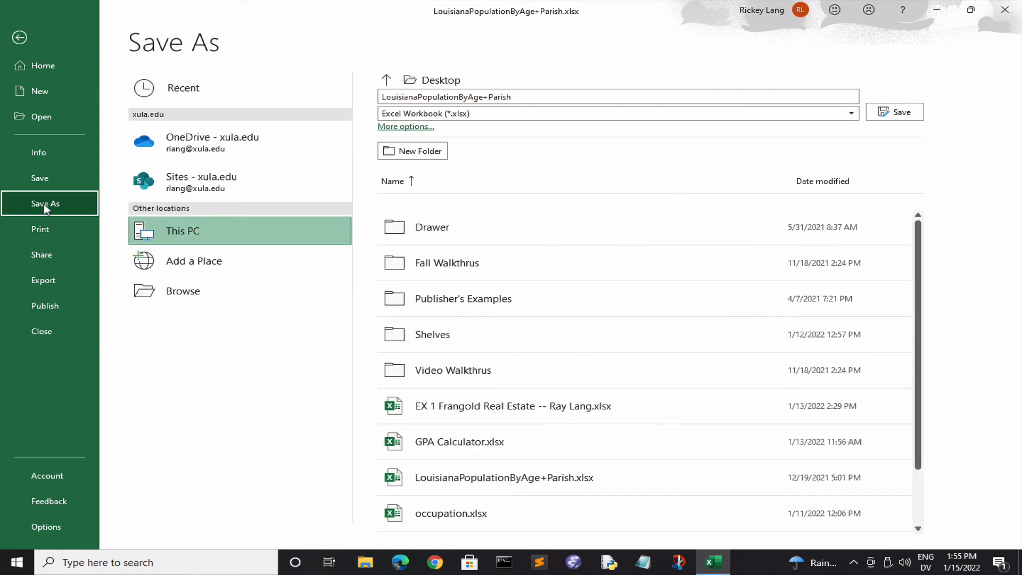
left_click(548, 91)
left_click(548, 91)
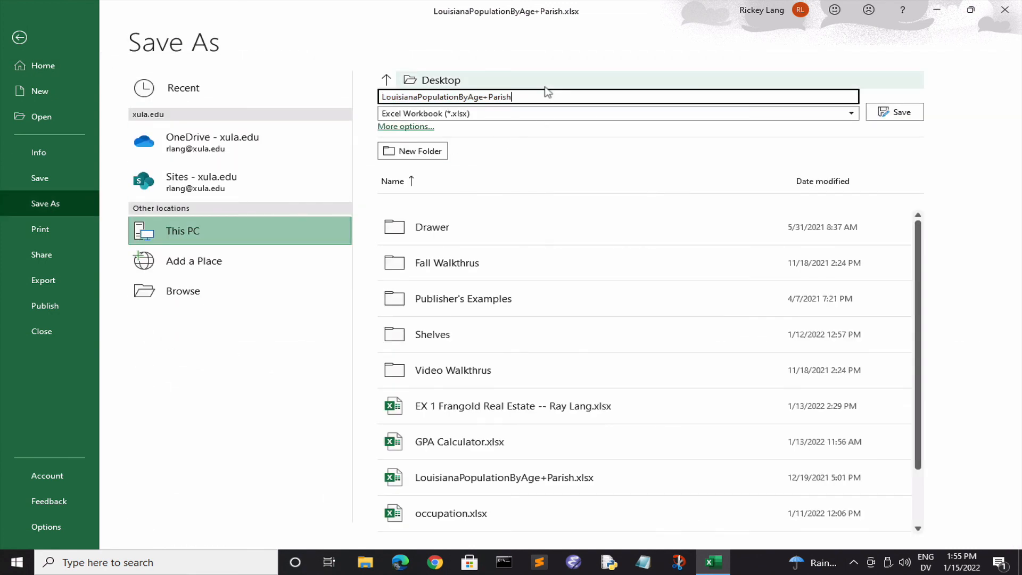
type("-- Ray Lang")
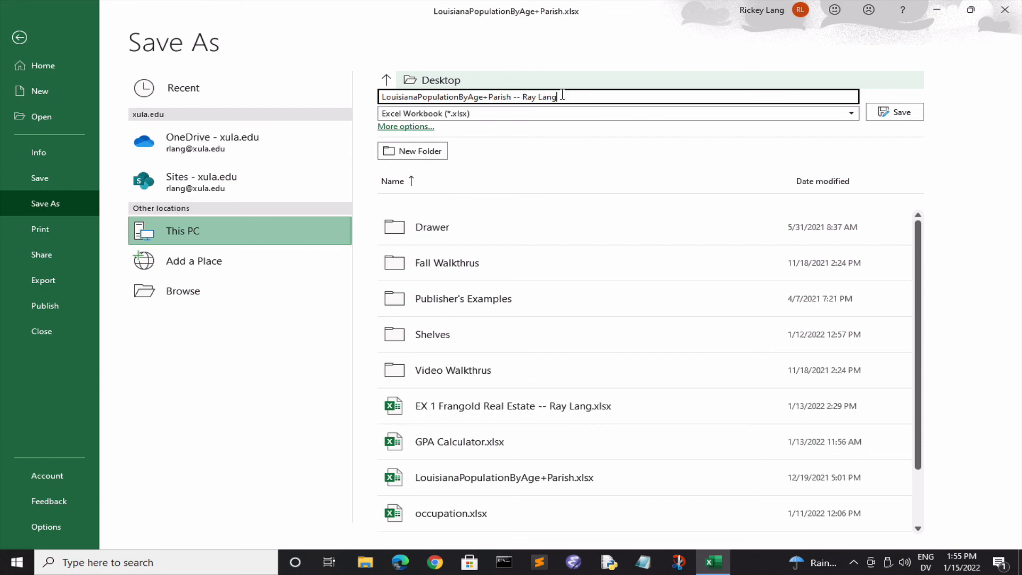
left_click(888, 113)
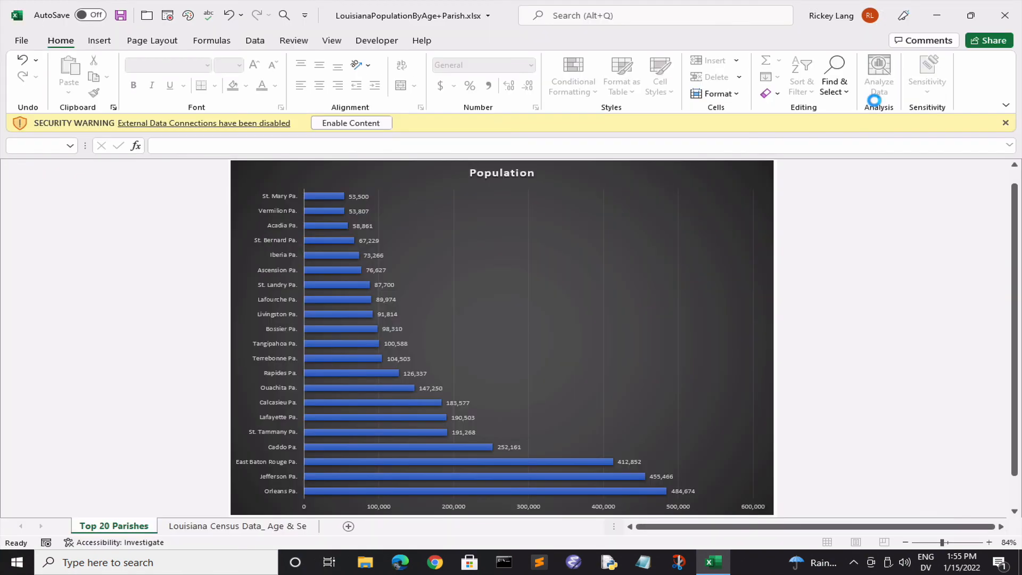